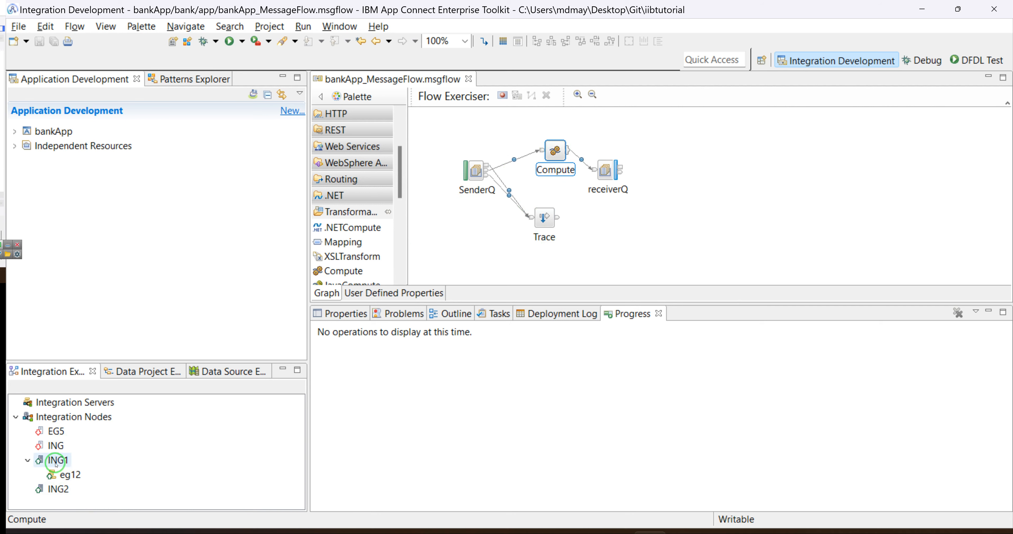
Open Windows search from the taskbar.
left_click(255, 531)
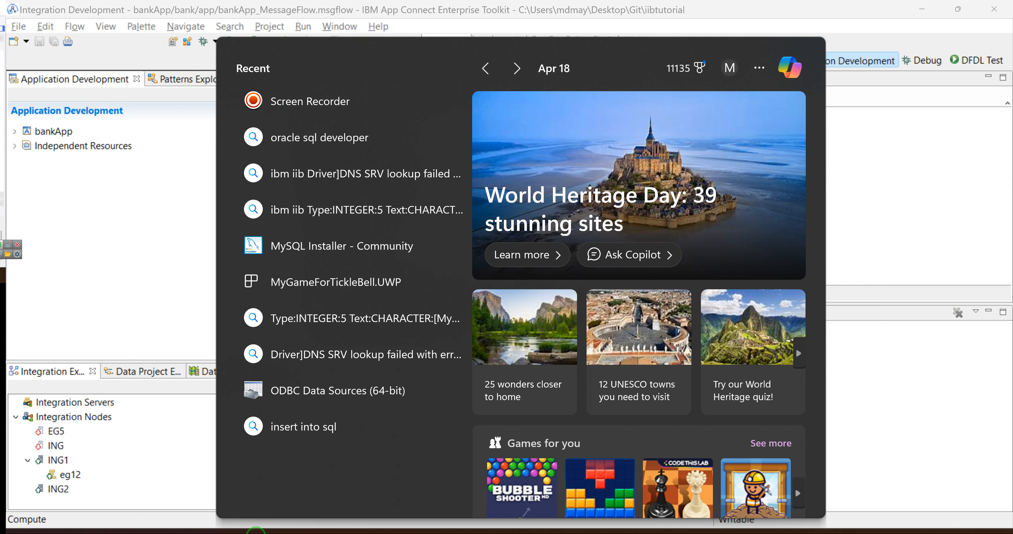
Launch MySQL Workbench 8.0 CE from a search for 'my' and move its window over the Toolkit.
type("odbc")
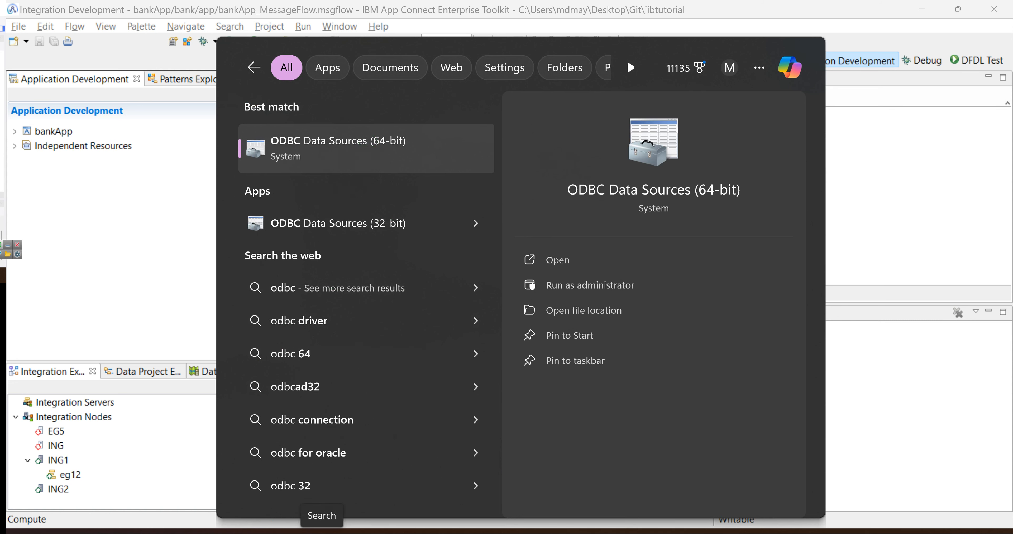
key("BackSpace")
key("BackSpace")
key("BackSpace")
key("BackSpace")
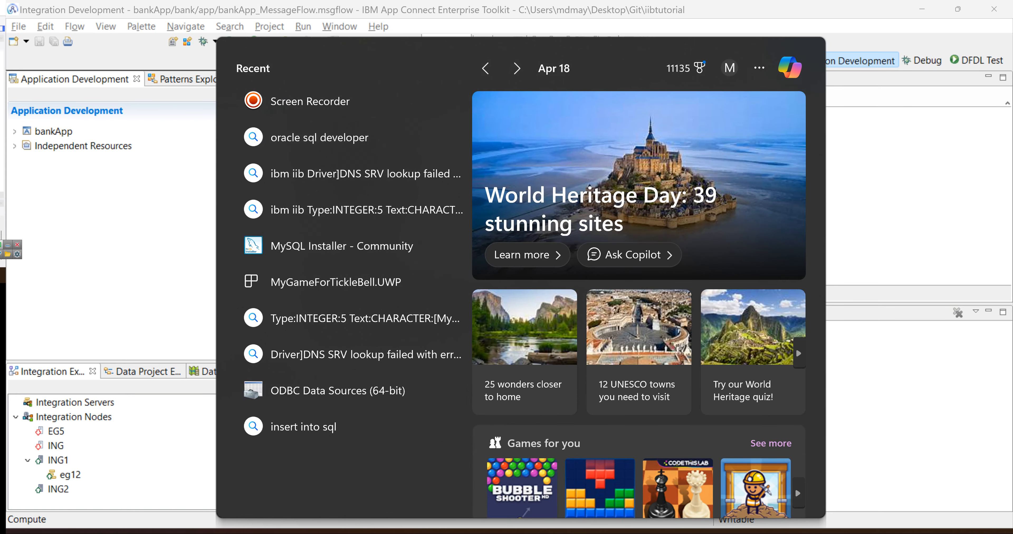
type("my")
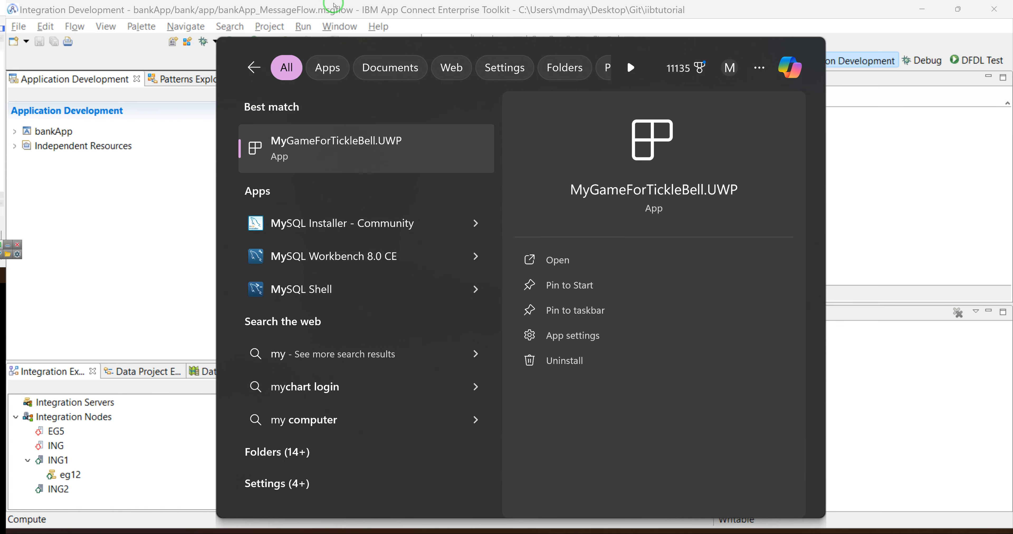
left_click(325, 258)
key("Escape")
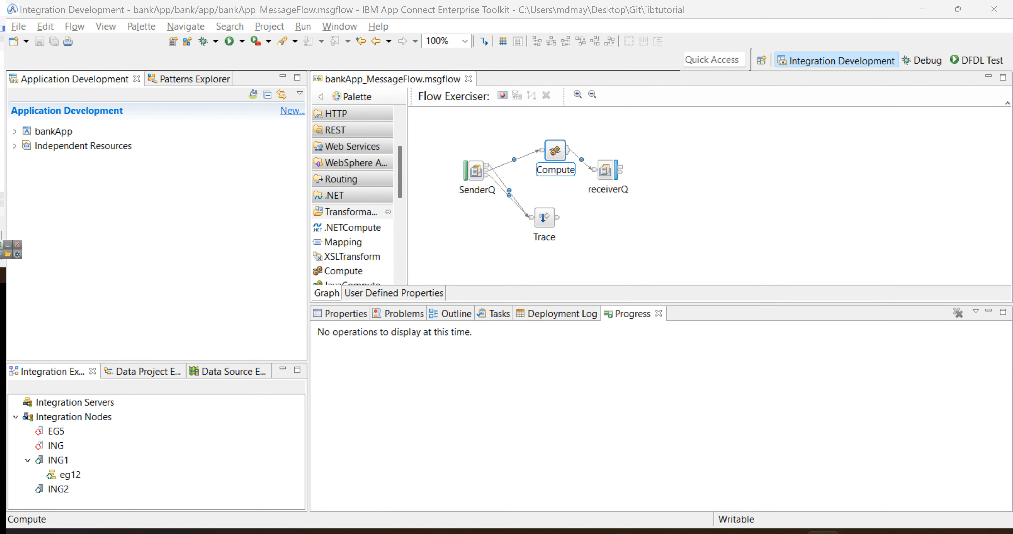
left_click_drag(1, 181, 538, 91)
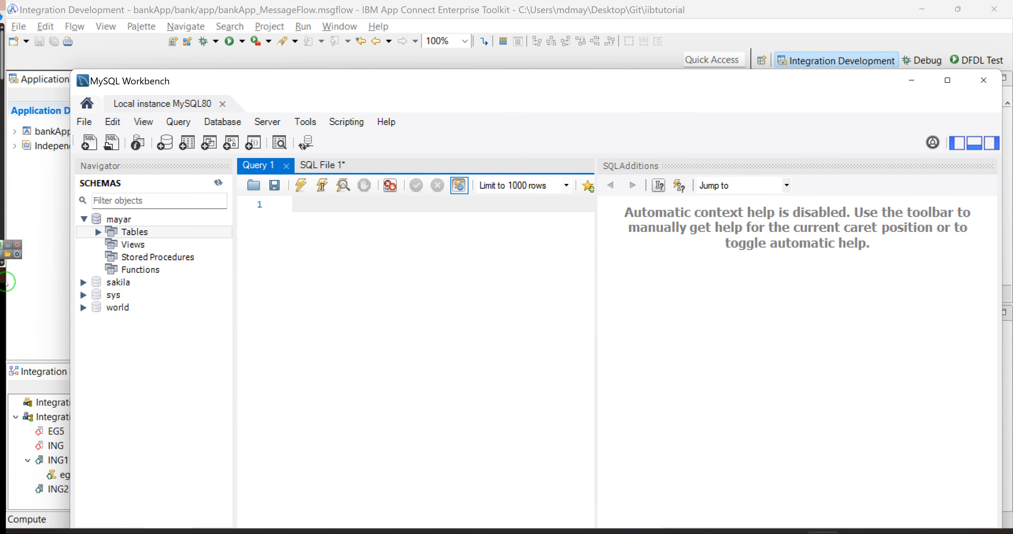
Check that mayar's test table has name and lastname columns, then return to the Toolkit.
left_click(129, 219)
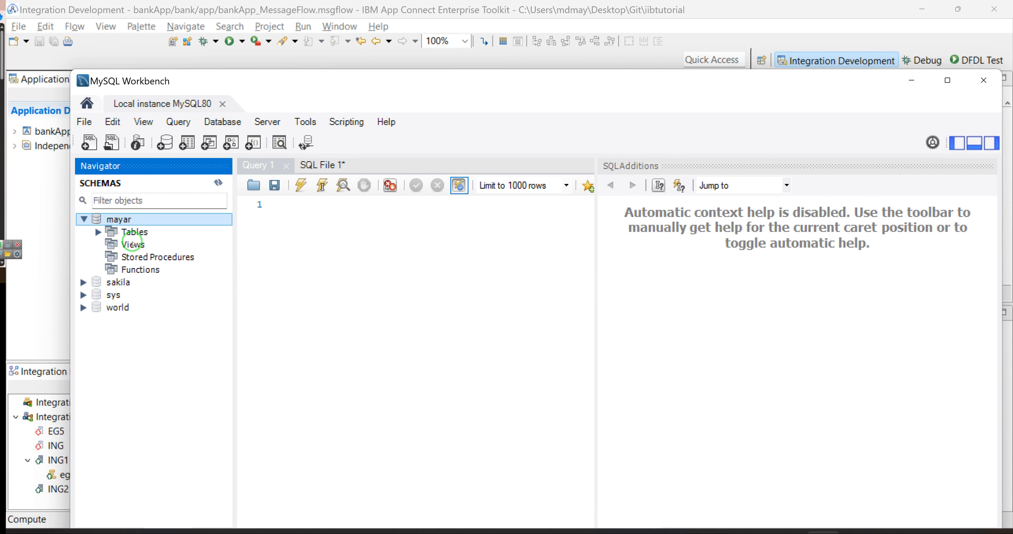
left_click(98, 232)
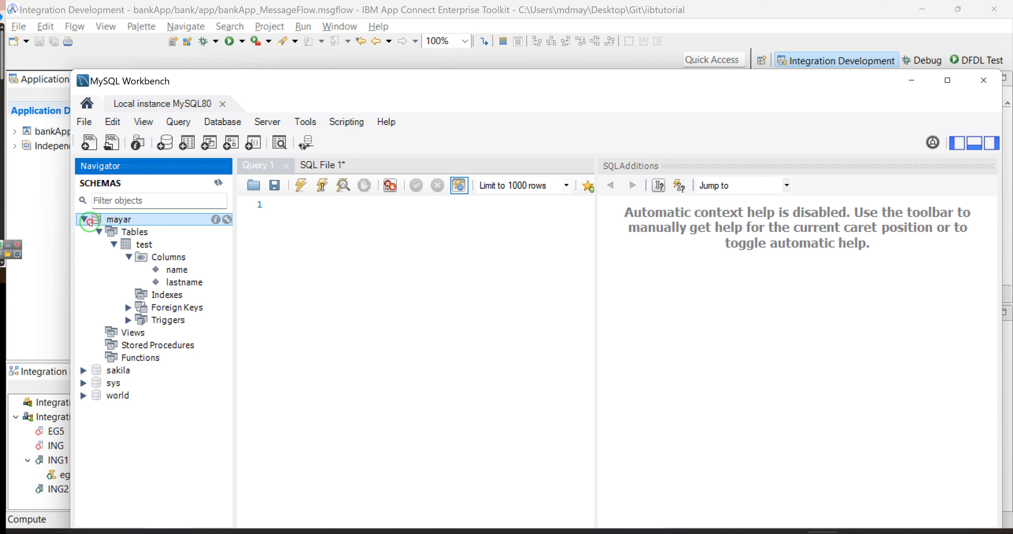
left_click(121, 221)
left_click(84, 219)
left_click(62, 264)
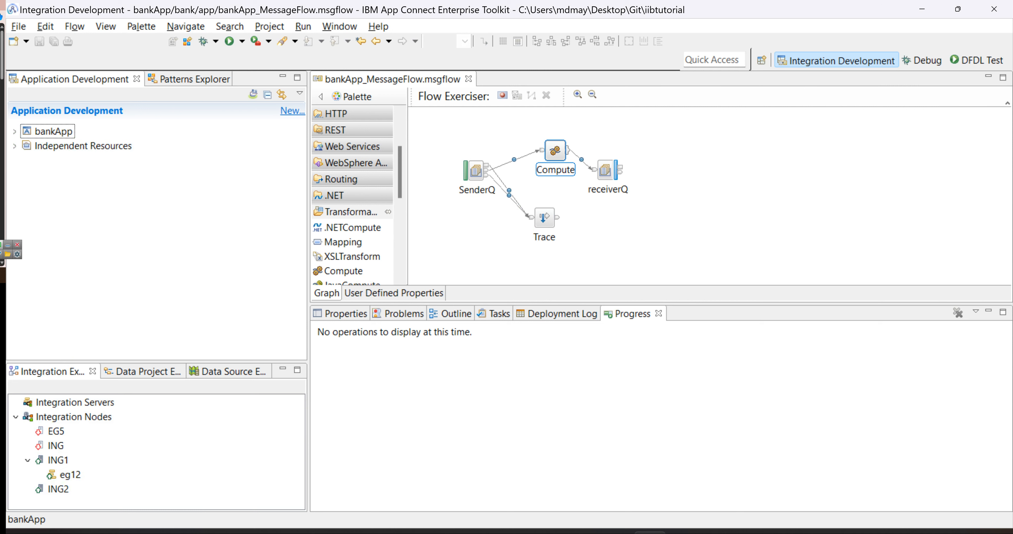
Bring up the ACE Console and place it over the Toolkit window.
left_click(649, 533)
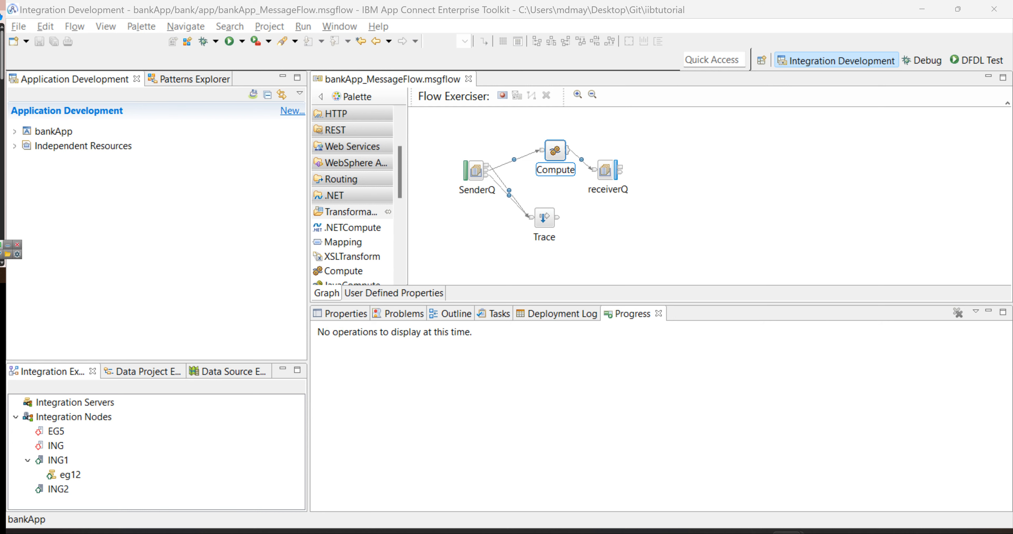
left_click_drag(0, 196, 488, 124)
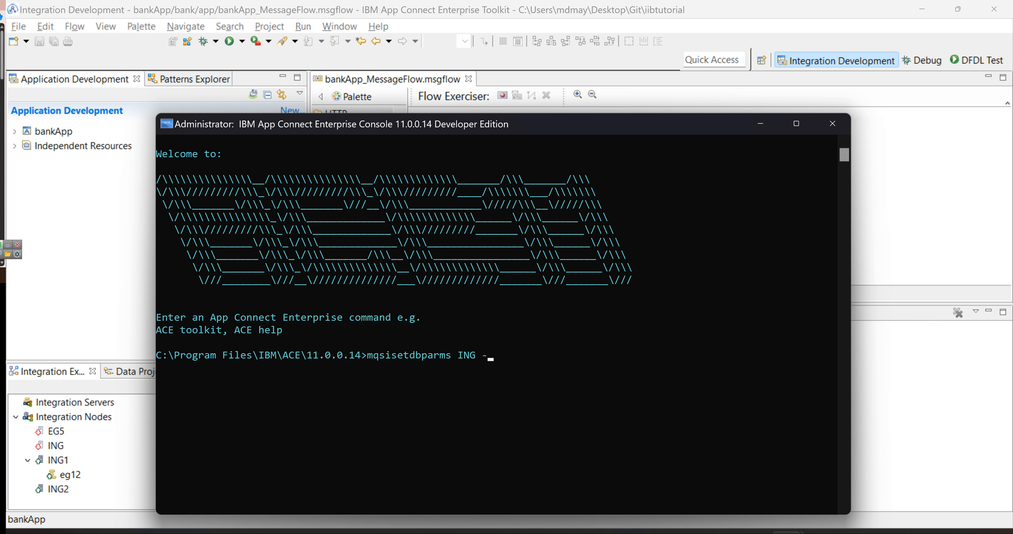
left_click(787, 533)
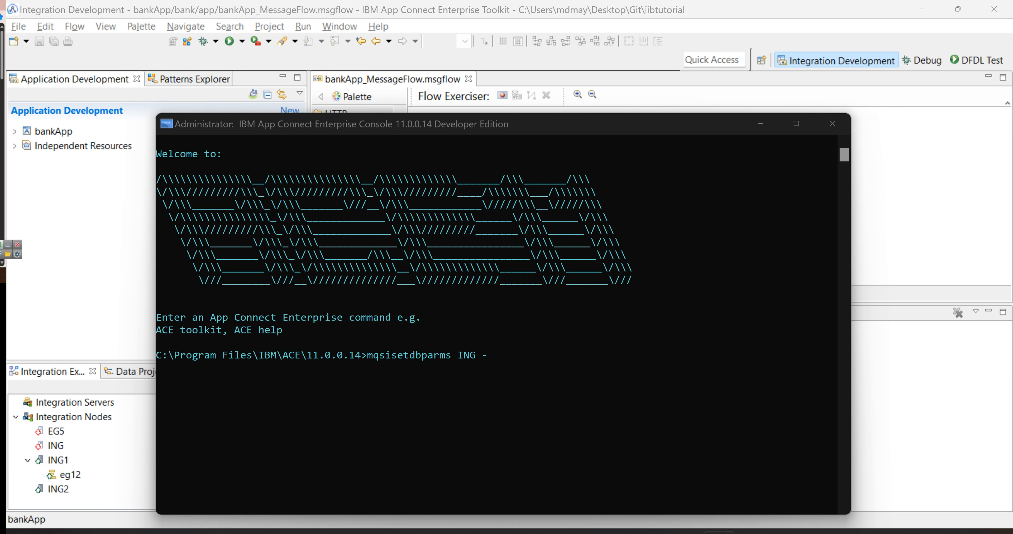
Run ODBC Data Sources (64-bit) as administrator from a search for 'obd'.
left_click(272, 533)
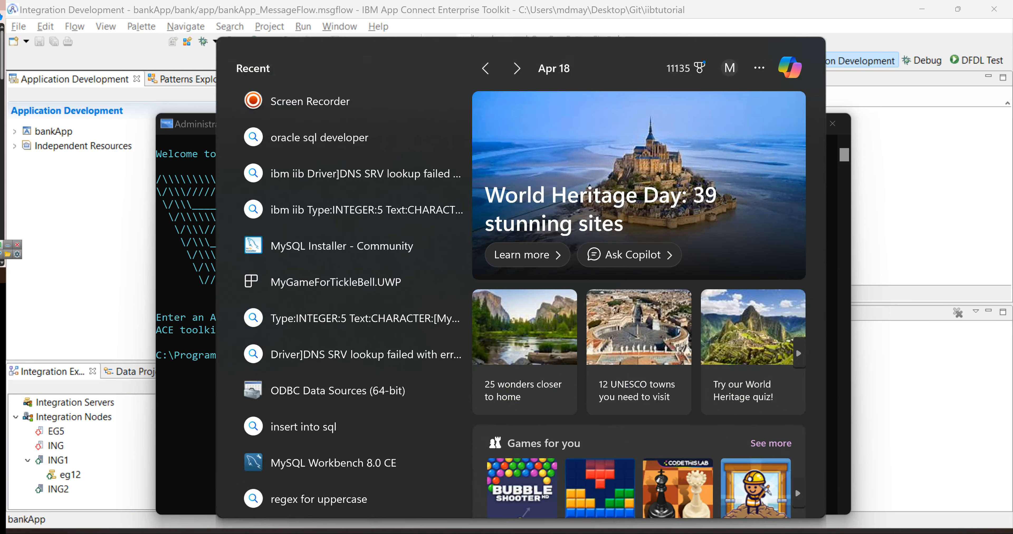
type("o")
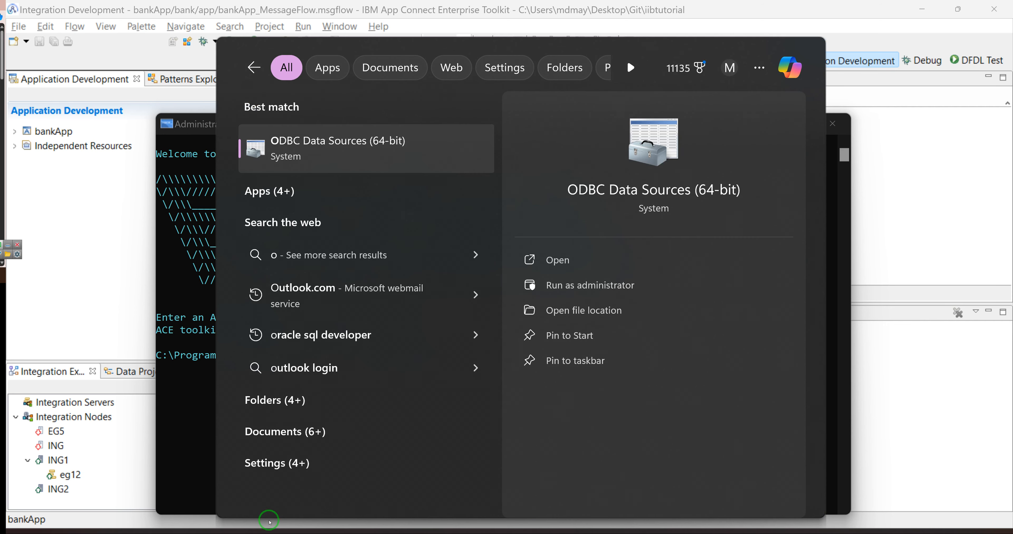
type("bd")
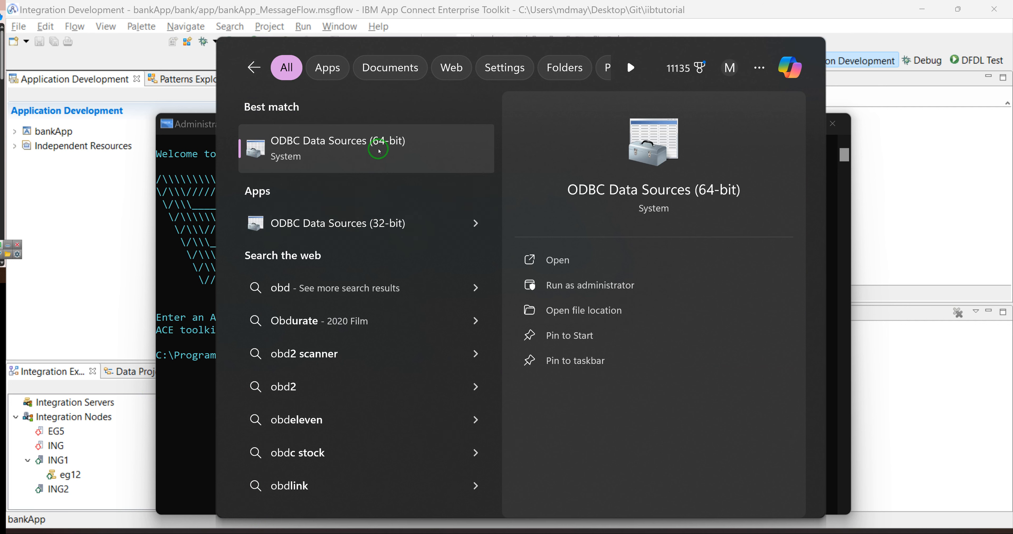
left_click(340, 154)
left_click(391, 181)
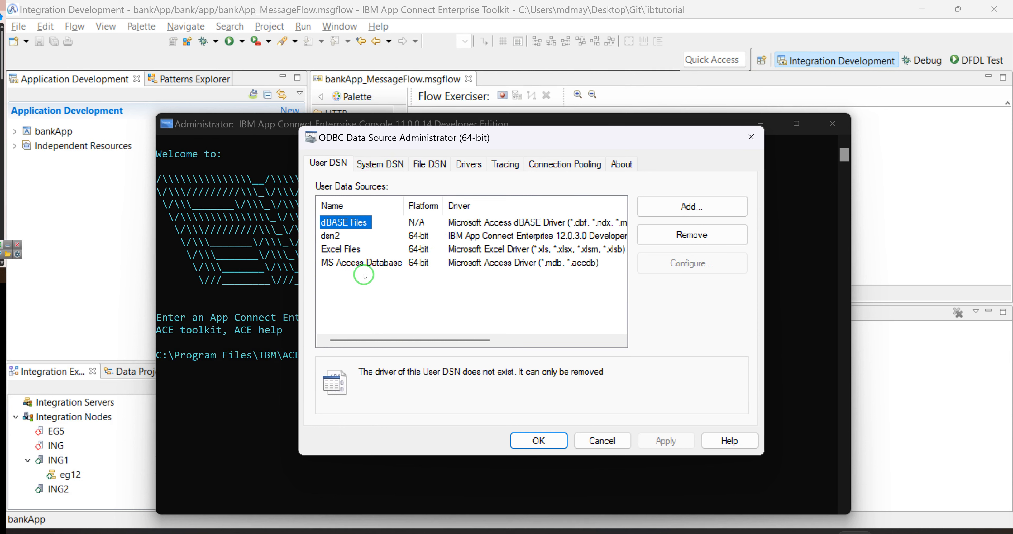
left_click(383, 166)
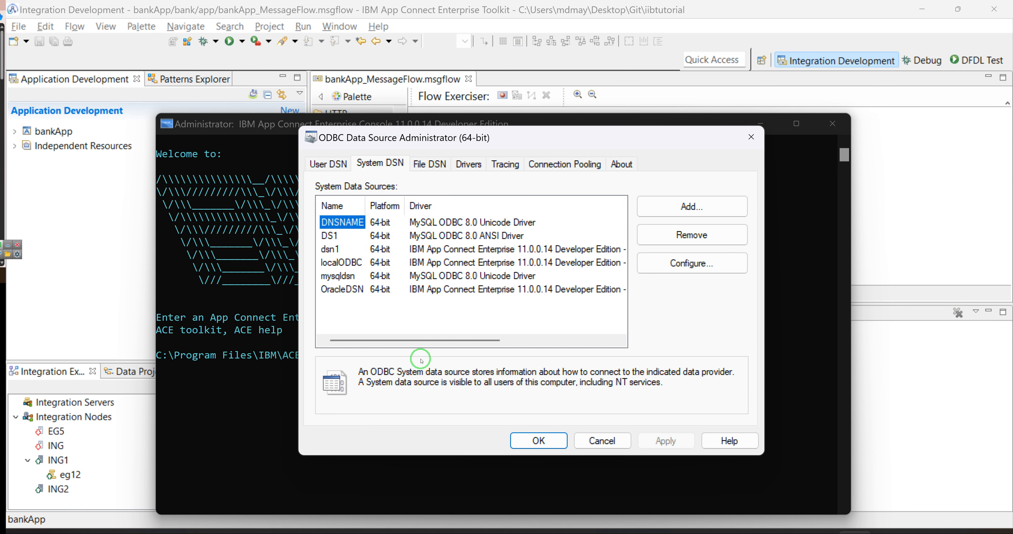
Select the DNSNAME system DSN and start adding a new system data source.
left_click(346, 239)
left_click(336, 224)
left_click(701, 210)
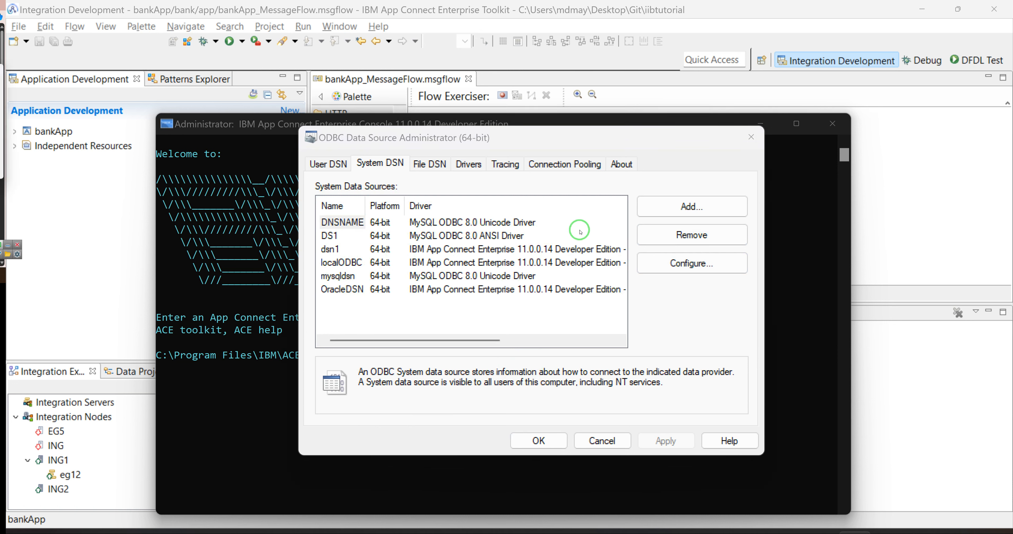
left_click_drag(524, 305, 395, 111)
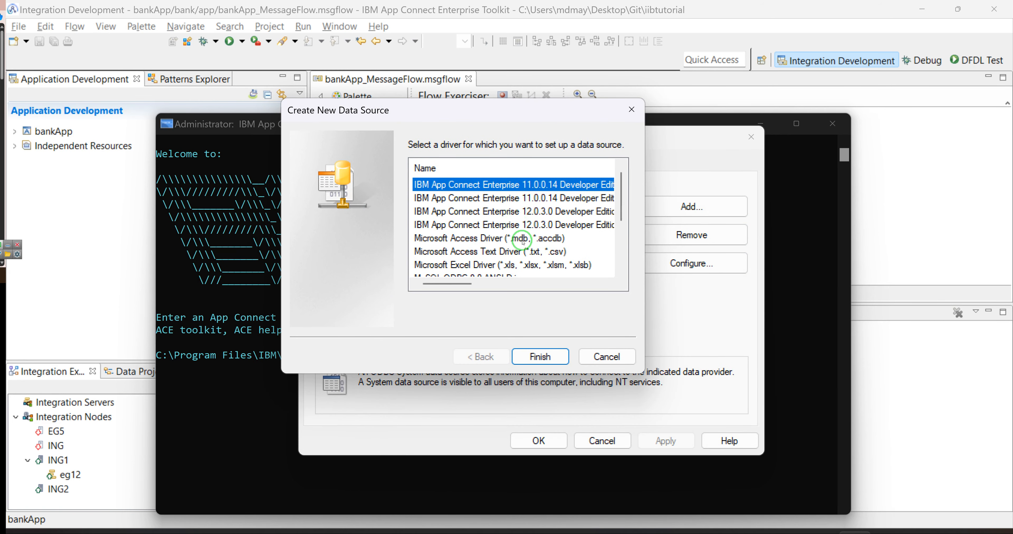
Choose the MySQL ODBC 8.0 Unicode Driver for the new data source and finish.
left_click_drag(442, 286, 516, 293)
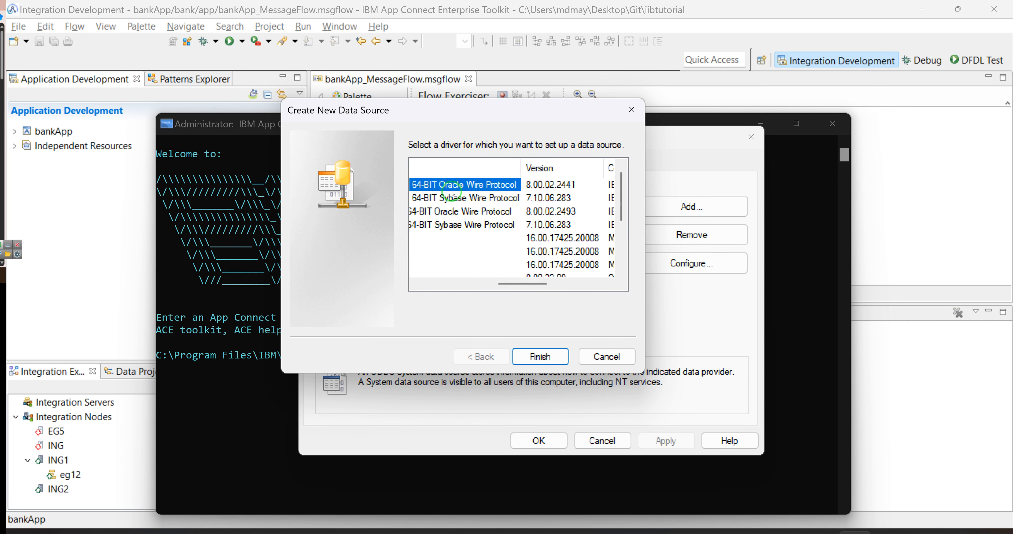
left_click_drag(523, 285, 447, 285)
scroll(478, 223, "down", 2)
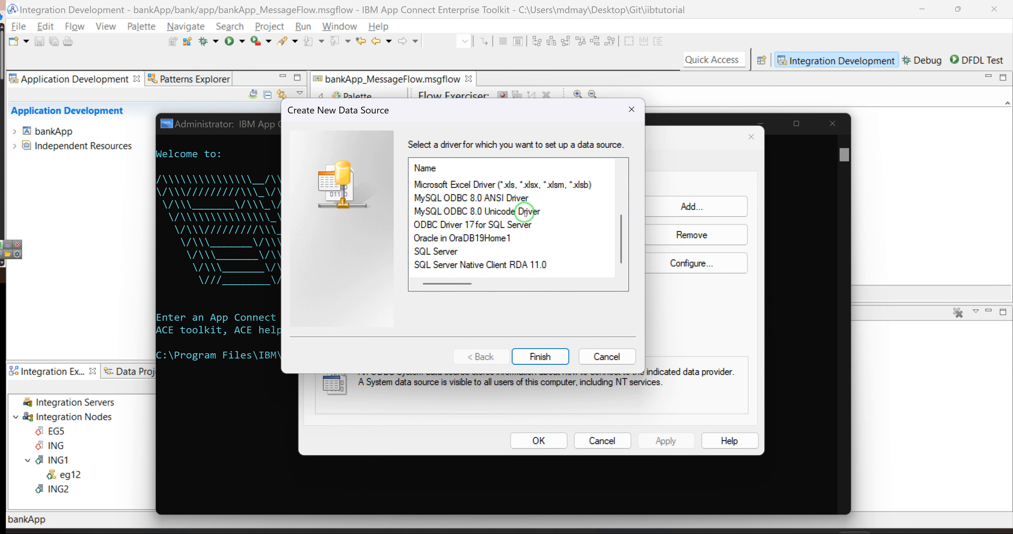
left_click(498, 211)
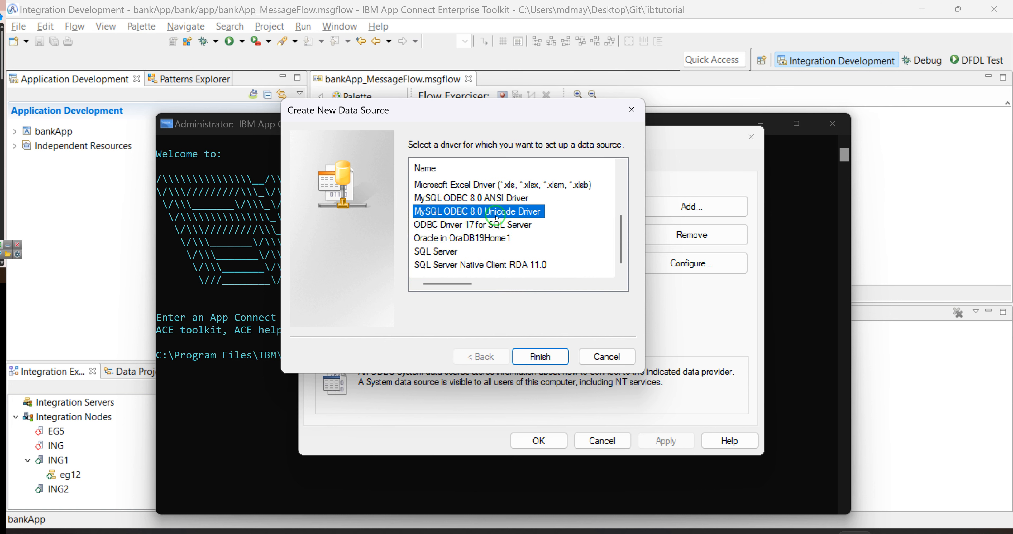
left_click(532, 353)
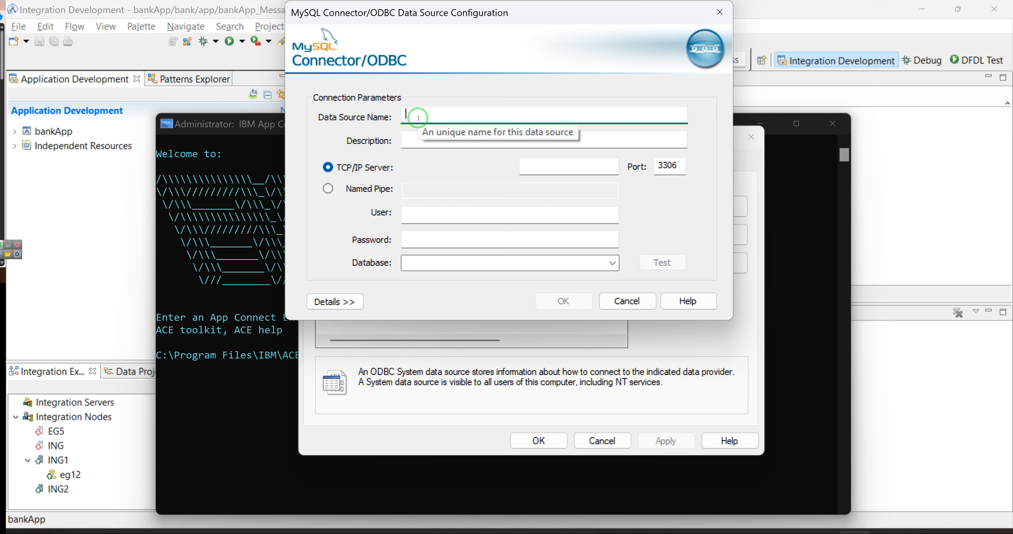
Name the data source DataSourceForiib with TCP/IP server host localhost.
type("DataSourceForiib")
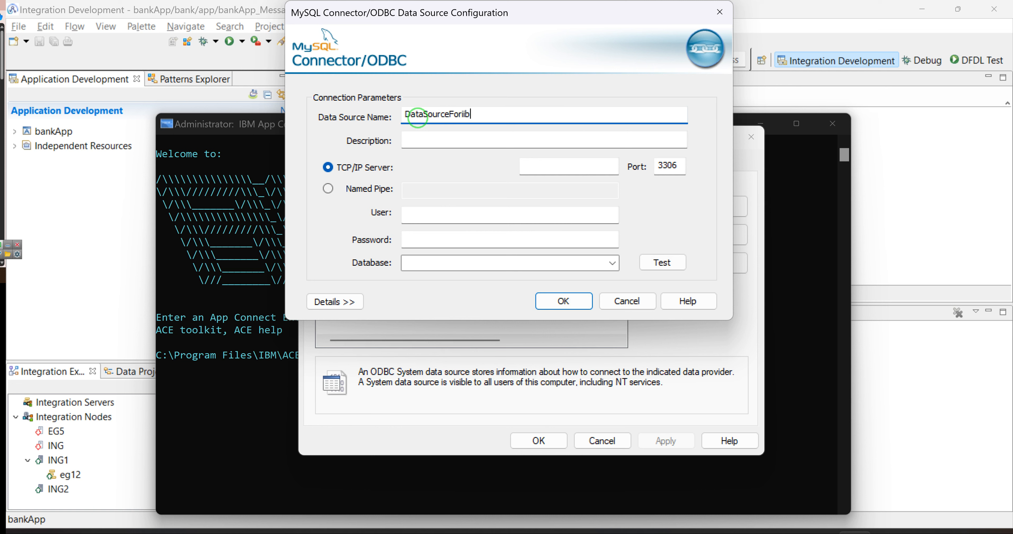
double_click(417, 118)
key("ctrl+c")
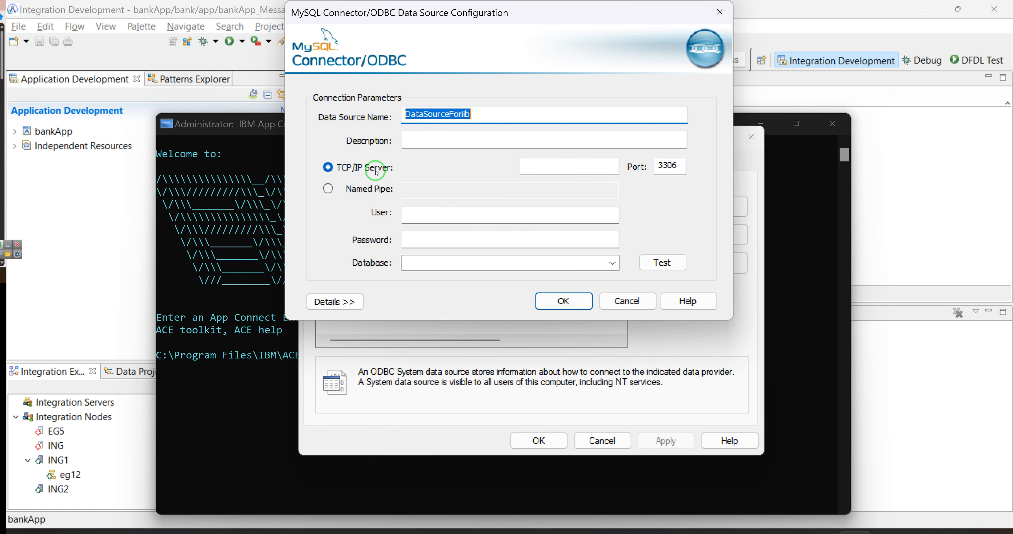
left_click(534, 166)
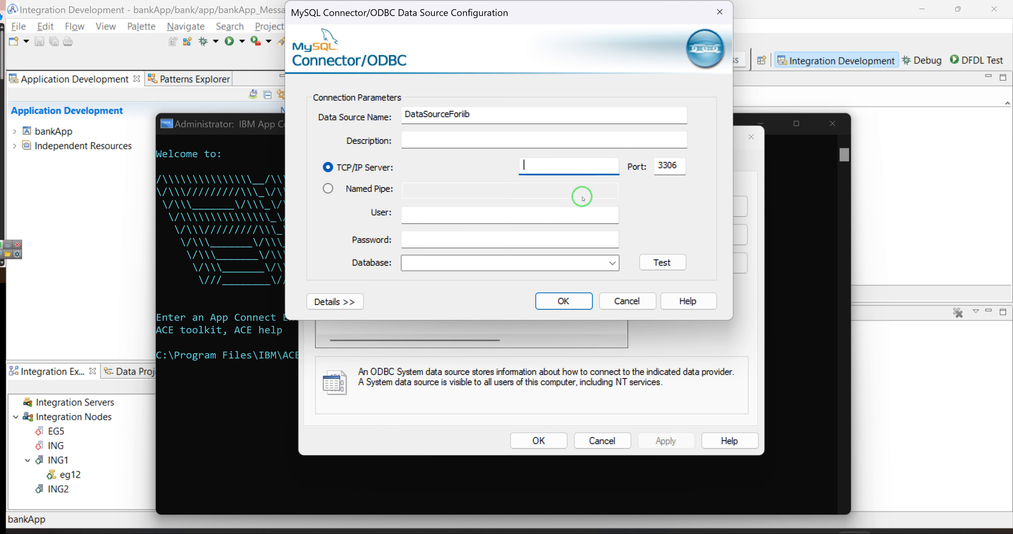
type("localhost")
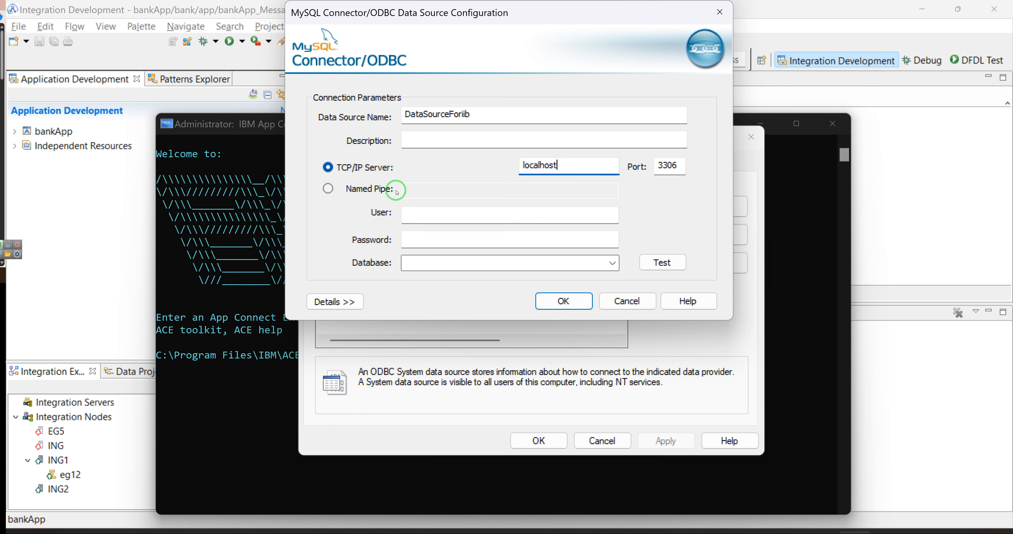
Enter user root and the account password for the connection.
left_click(405, 215)
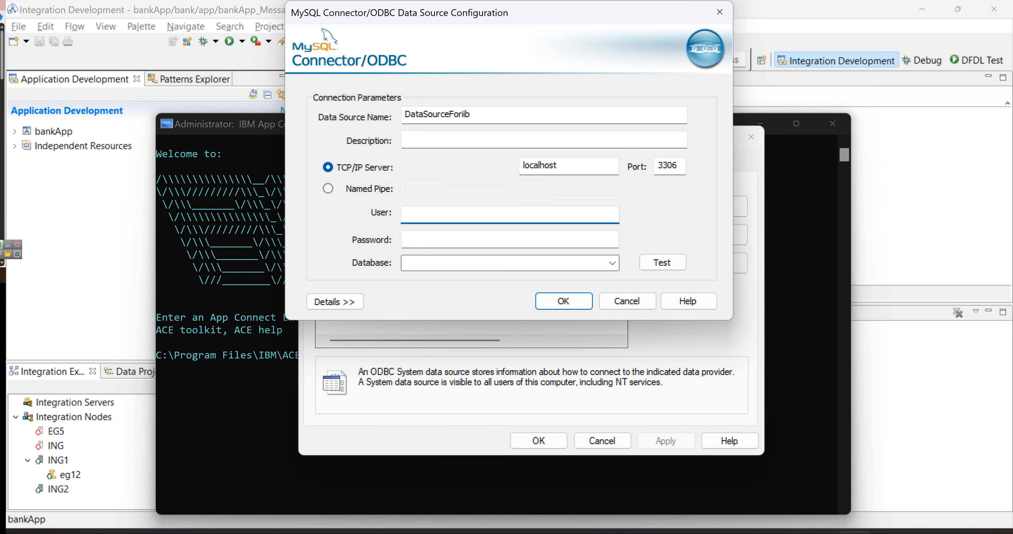
left_click(820, 533)
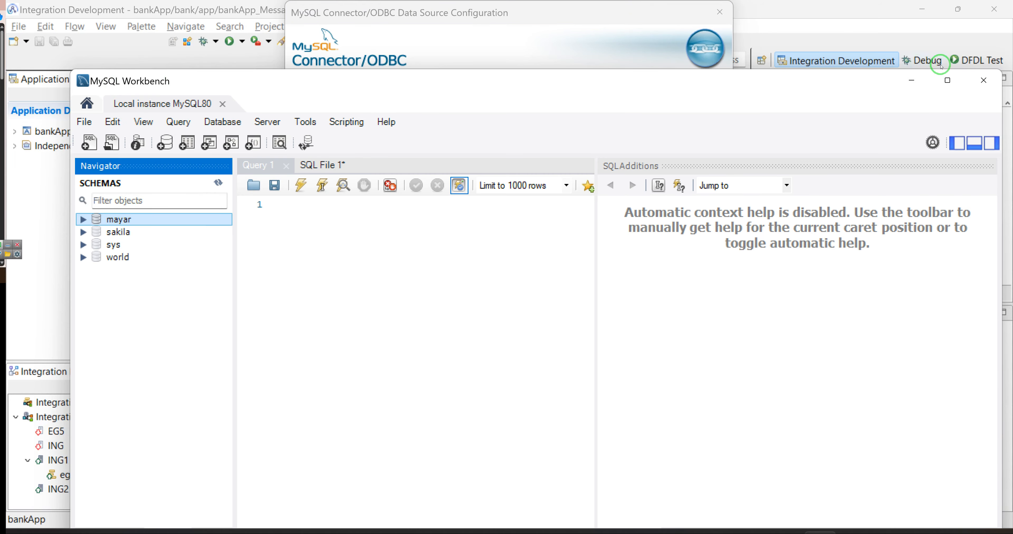
left_click(905, 80)
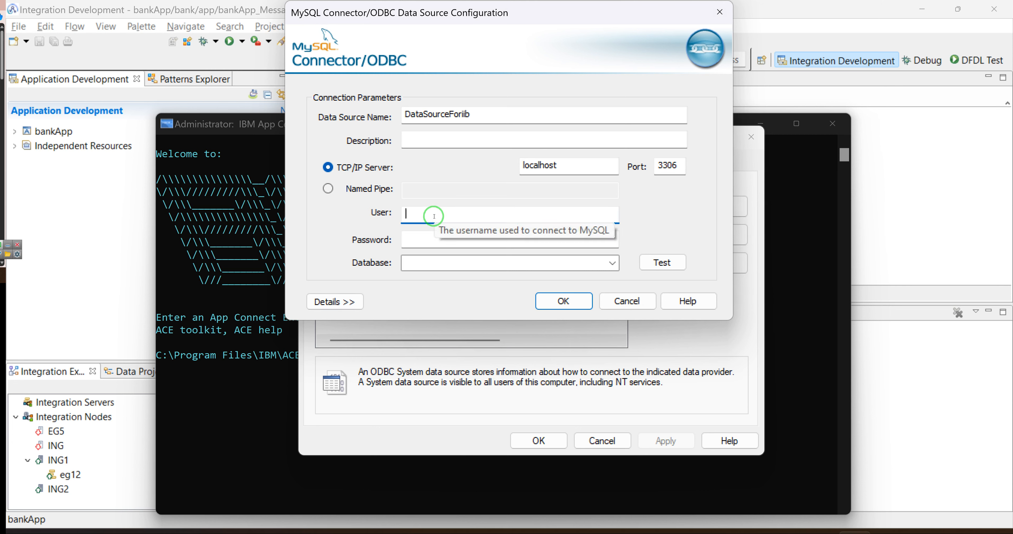
type("root")
left_click(422, 242)
type("••••")
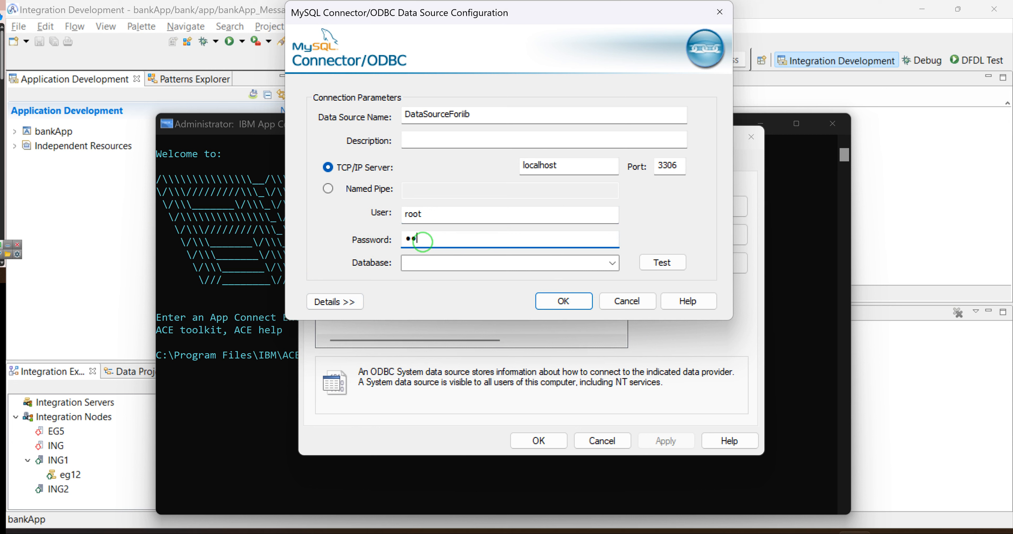
Pick database mayar, test the connection successfully, and save the DSN.
left_click(612, 263)
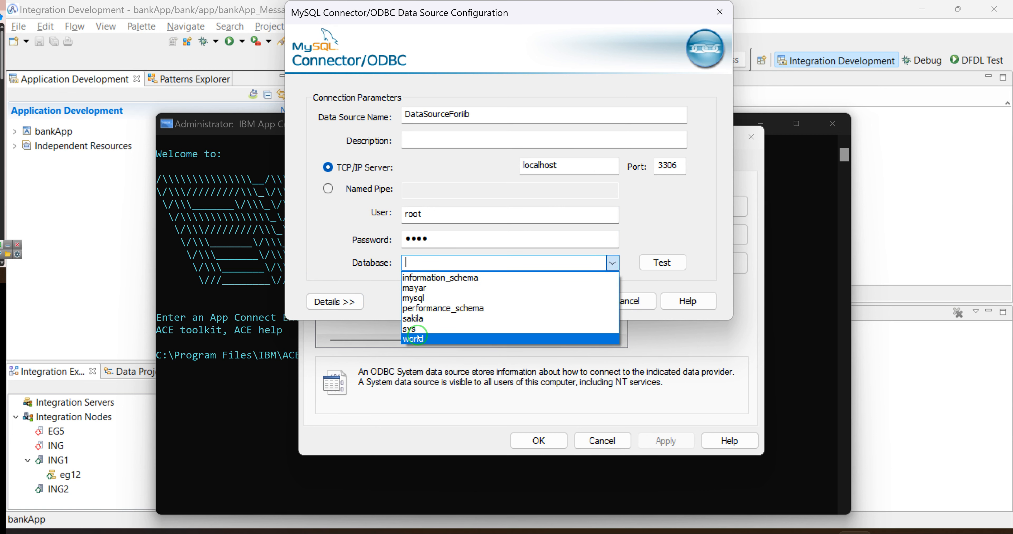
left_click(428, 287)
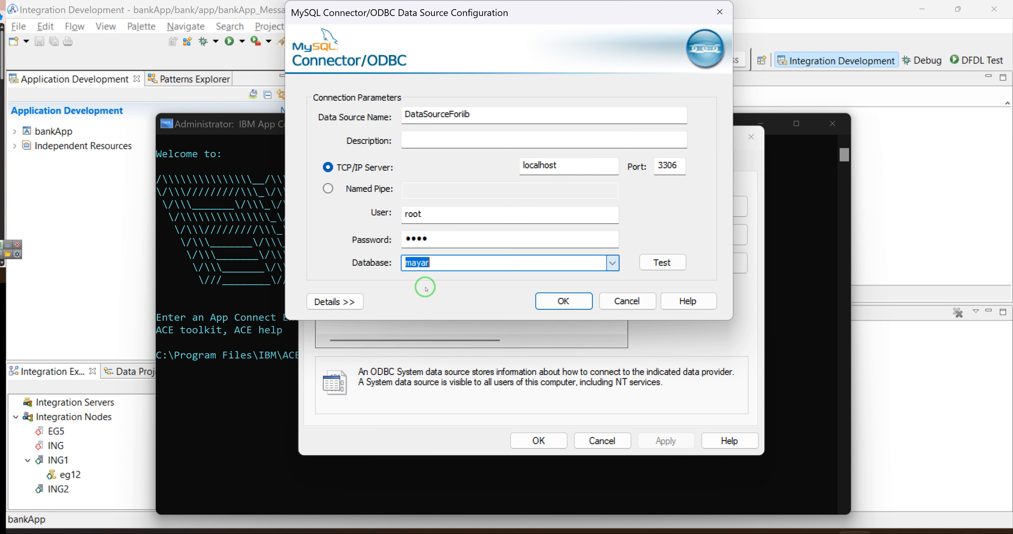
left_click(662, 263)
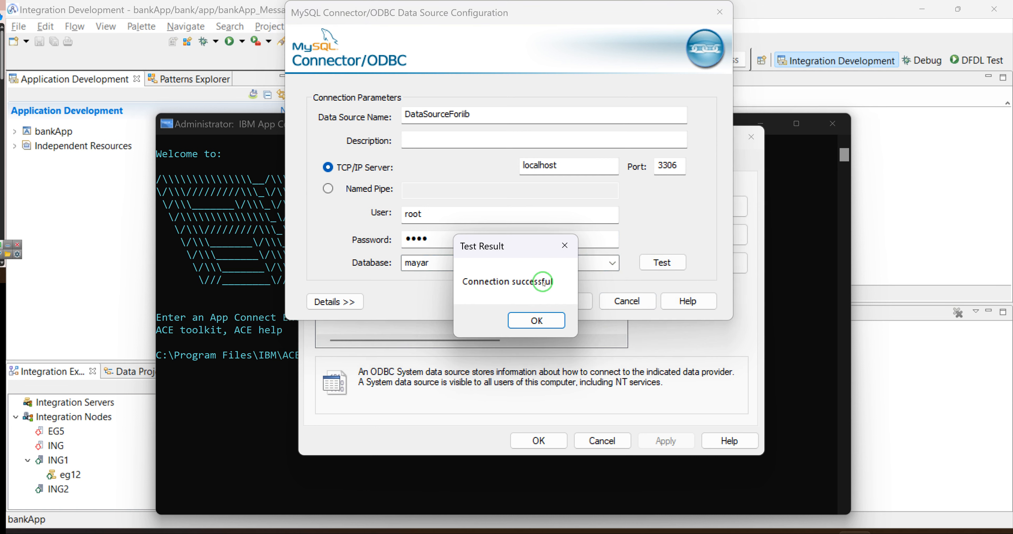
left_click(529, 321)
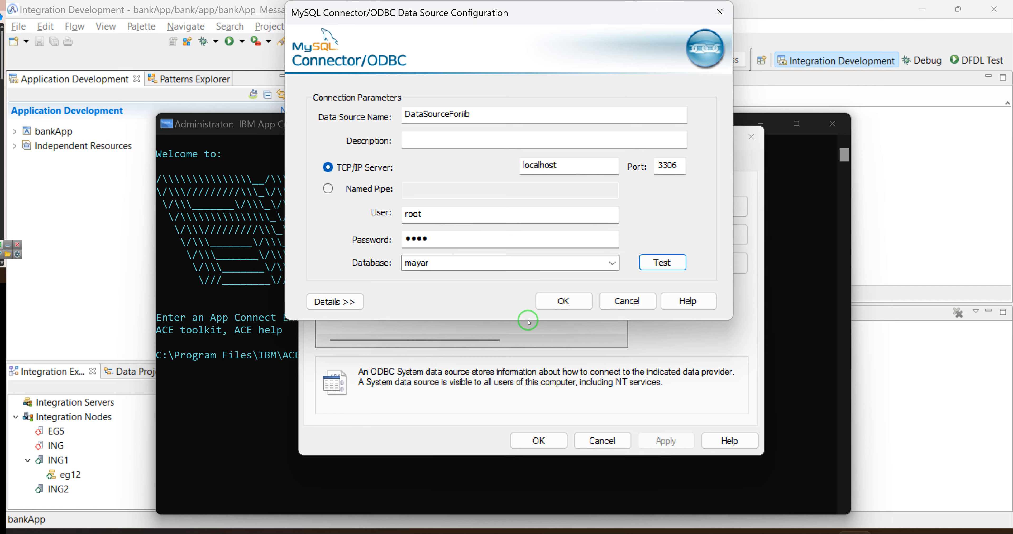
left_click(556, 300)
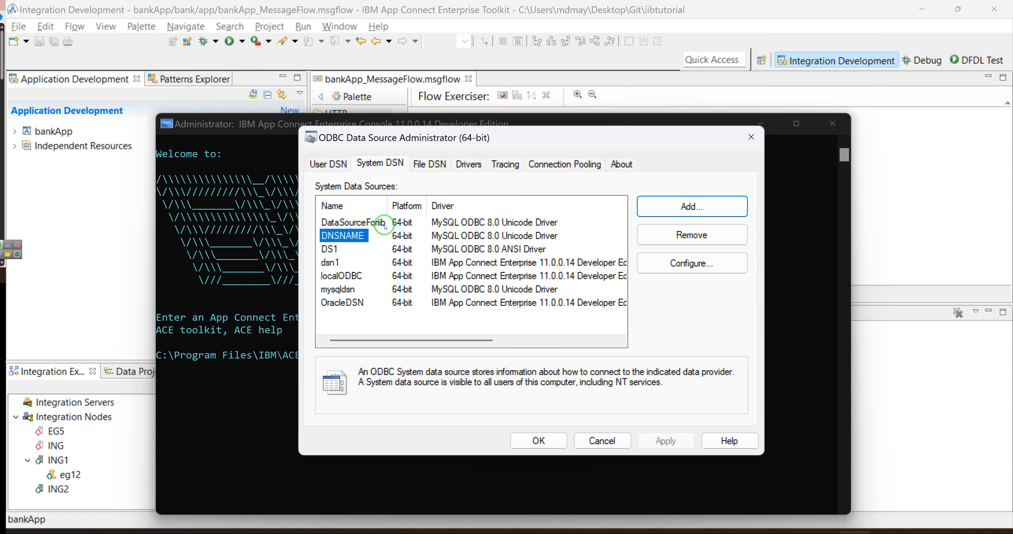
left_click(539, 438)
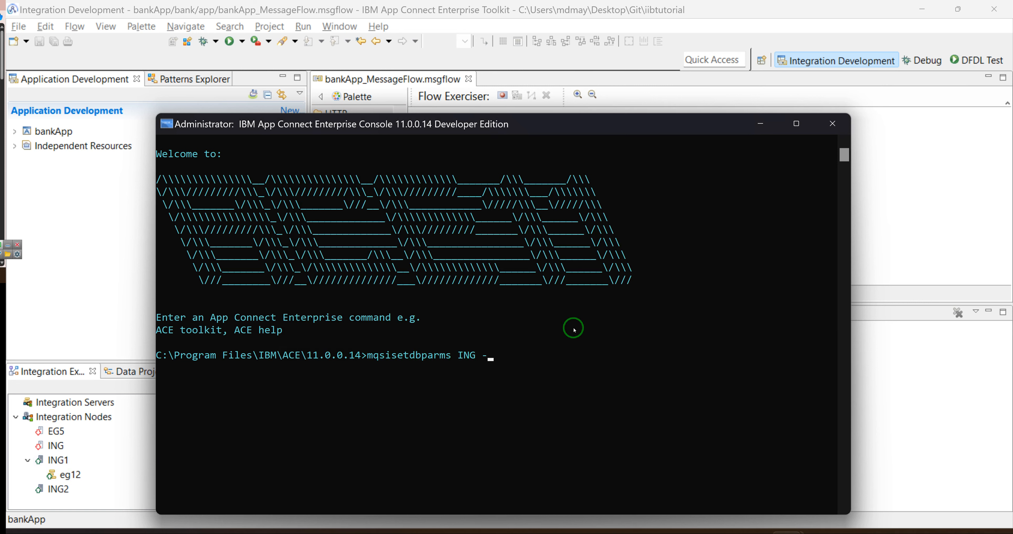
Run mqsisetdbparms ING for DataSourceForiib with user root, then rerun it with the password added.
key("ctrl+v")
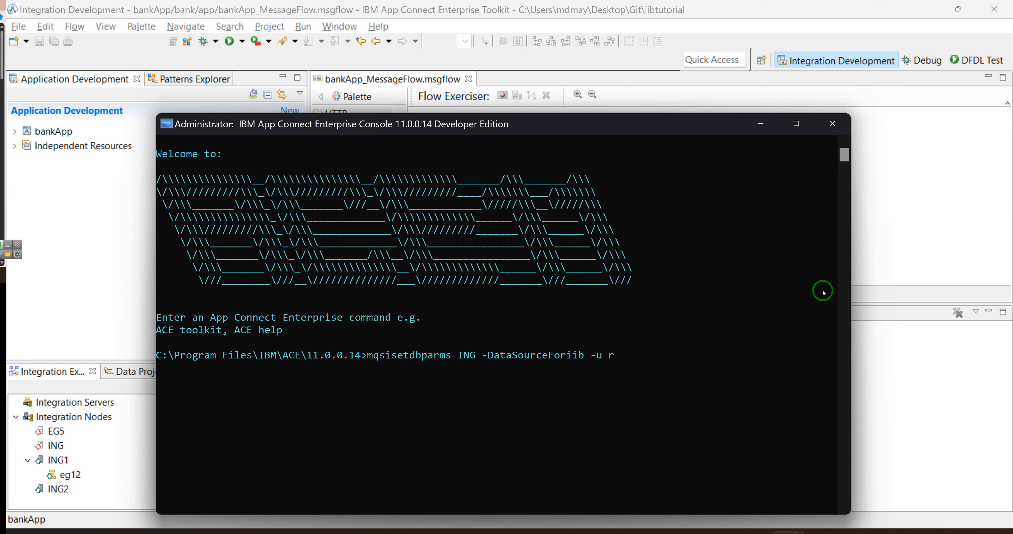
type("oot")
key("Return")
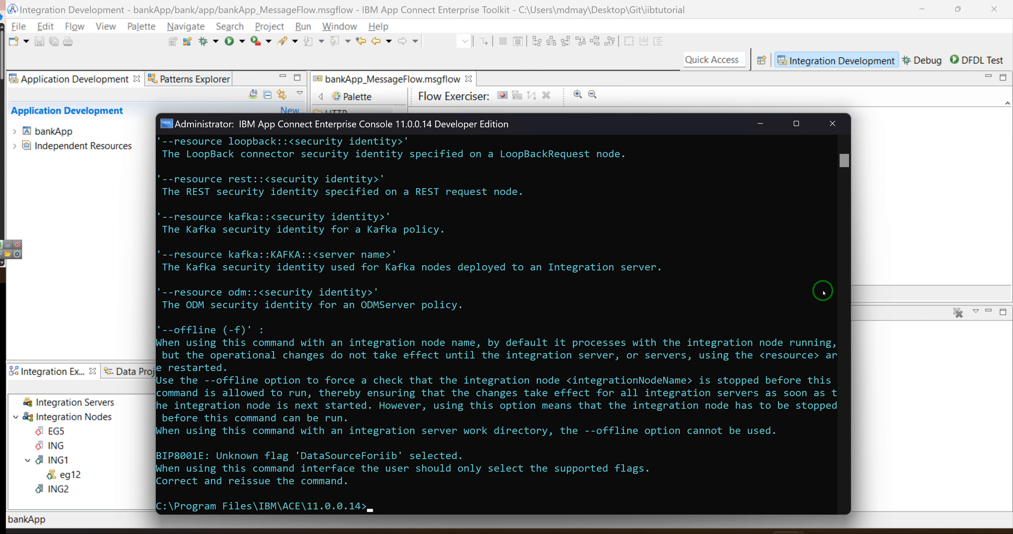
key("Up")
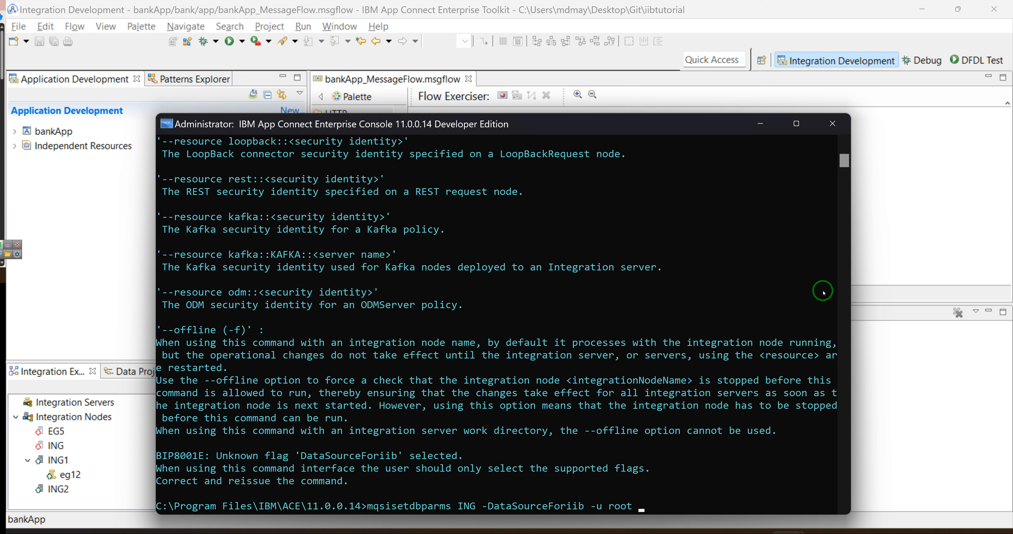
type("-p root")
key("Return")
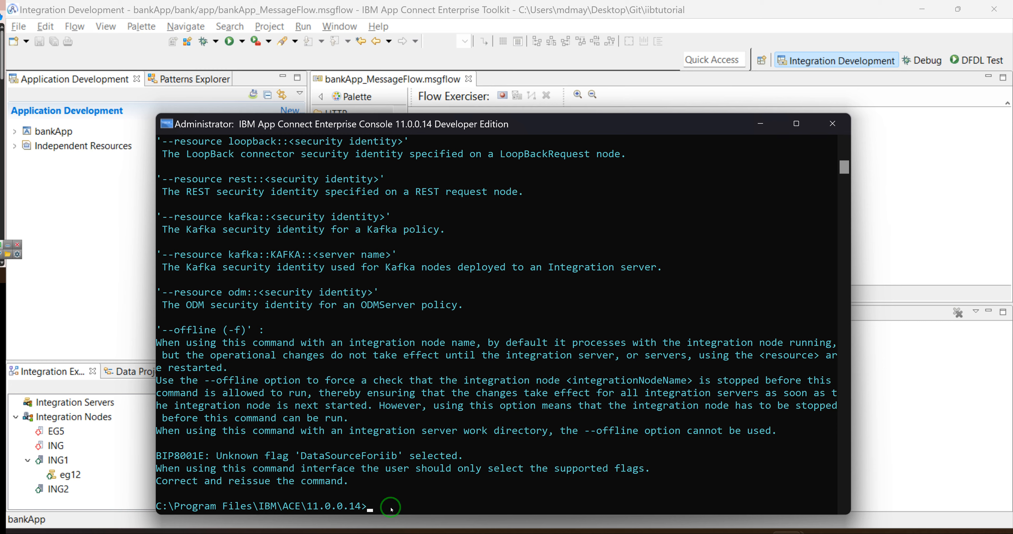
scroll(391, 509, "down", 7)
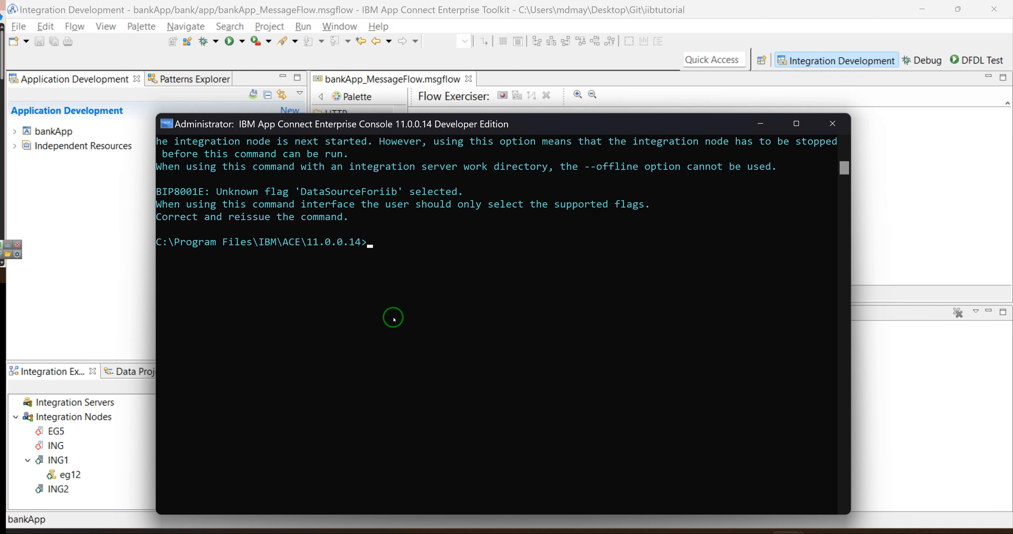
Rerun the command with -n before DataSourceForiib, getting BIP8071I success.
key("Up")
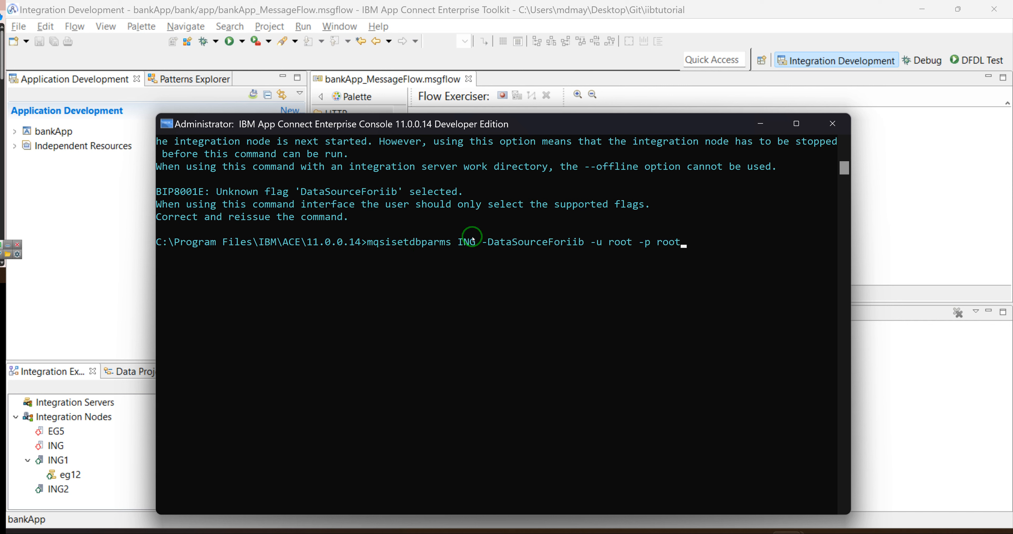
key("Left")
key("Left")
key("Left")
key("Left")
key("Left")
key("Left")
key("Left")
key("Left")
key("Left")
key("Left")
key("Left")
key("Left")
key("Left")
key("Left")
key("Left")
key("Left")
key("Left")
key("Left")
key("Left")
key("Left")
key("Left")
key("Left")
key("Left")
key("Left")
key("Left")
key("Left")
key("Left")
key("Left")
key("Left")
key("Left")
key("Left")
key("Left")
type("n")
key("Return")
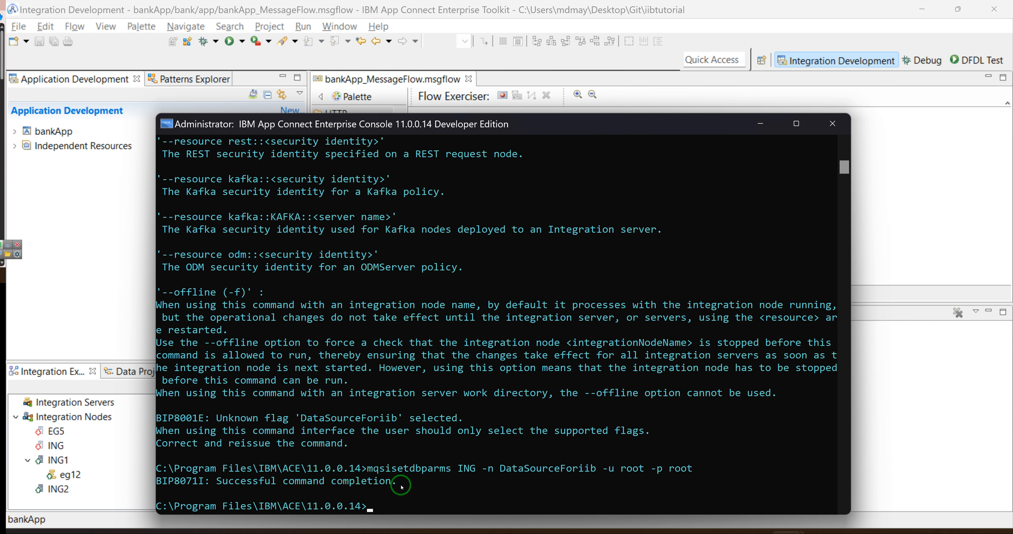
scroll(423, 506, "down", 2)
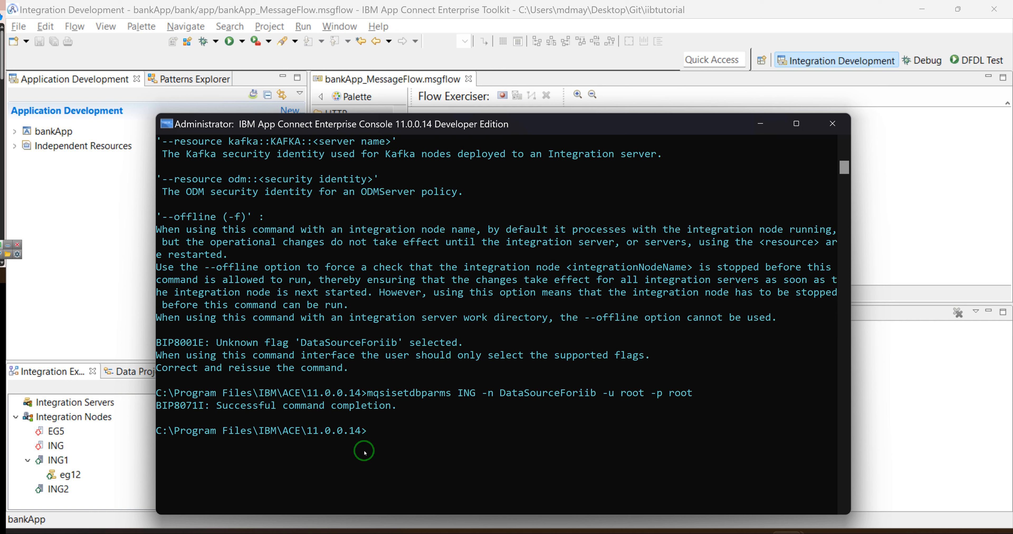
Verify integration node ING with mqsicvp ING, getting BIP8071I with all checks passed.
type("mqsireload IN")
key("BackSpace")
key("BackSpace")
key("BackSpace")
key("BackSpace")
key("BackSpace")
key("BackSpace")
key("BackSpace")
key("BackSpace")
key("BackSpace")
key("BackSpace")
key("BackSpace")
key("BackSpace")
key("BackSpace")
key("BackSpace")
type("mqsicvp ING")
key("Return")
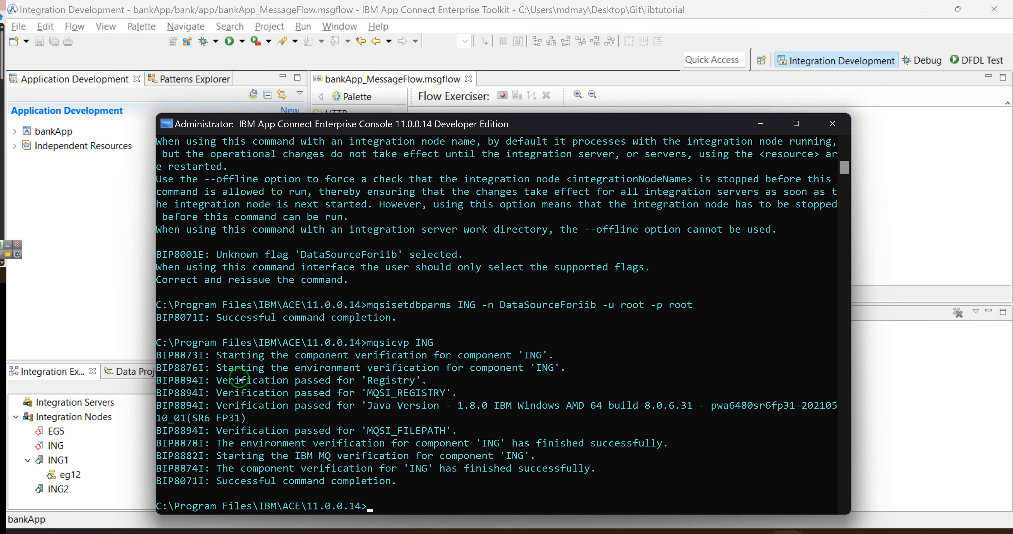
key("Up")
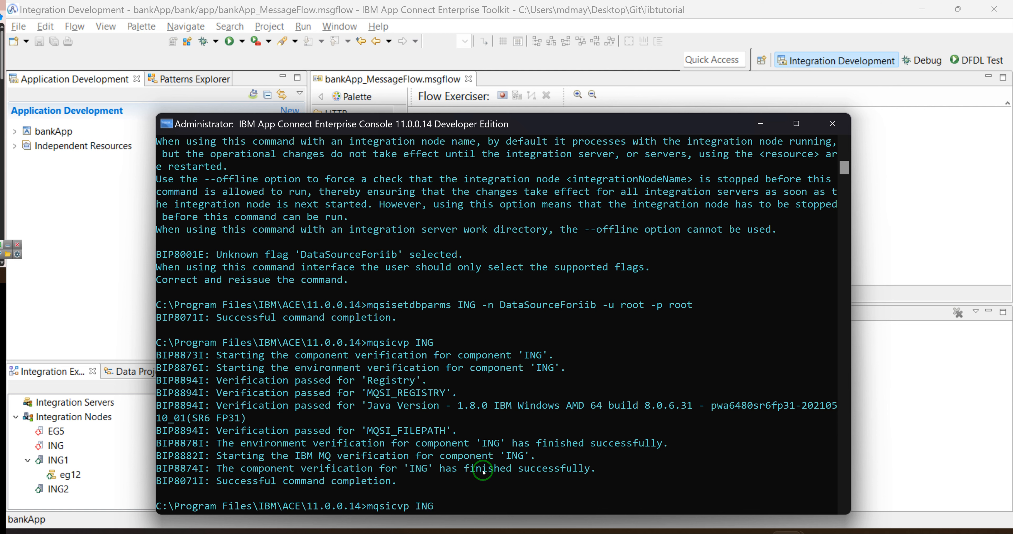
Start integration node ING with mqsistart ING, correcting the mqsstart typo.
key("Delete")
key("BackSpace")
key("BackSpace")
key("BackSpace")
type("start")
key("Return")
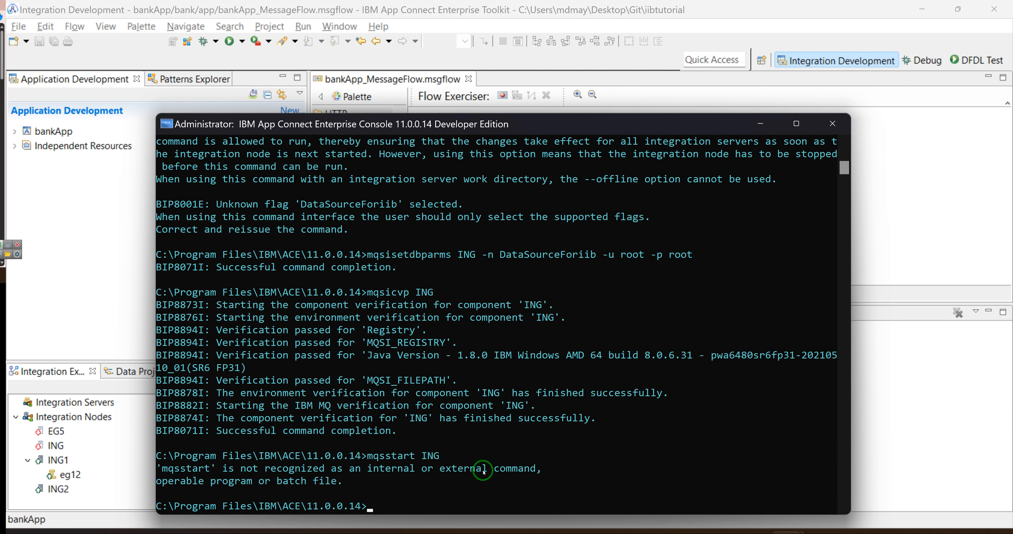
key("Up")
type("i")
key("Return")
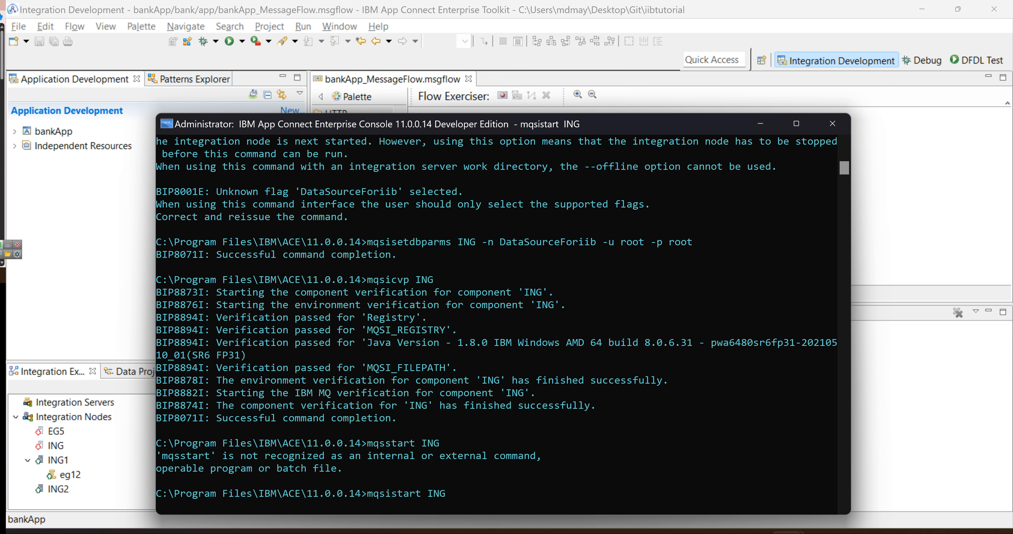
Select node ING in the Toolkit tree and return to the console.
left_click(59, 447)
left_click(385, 502)
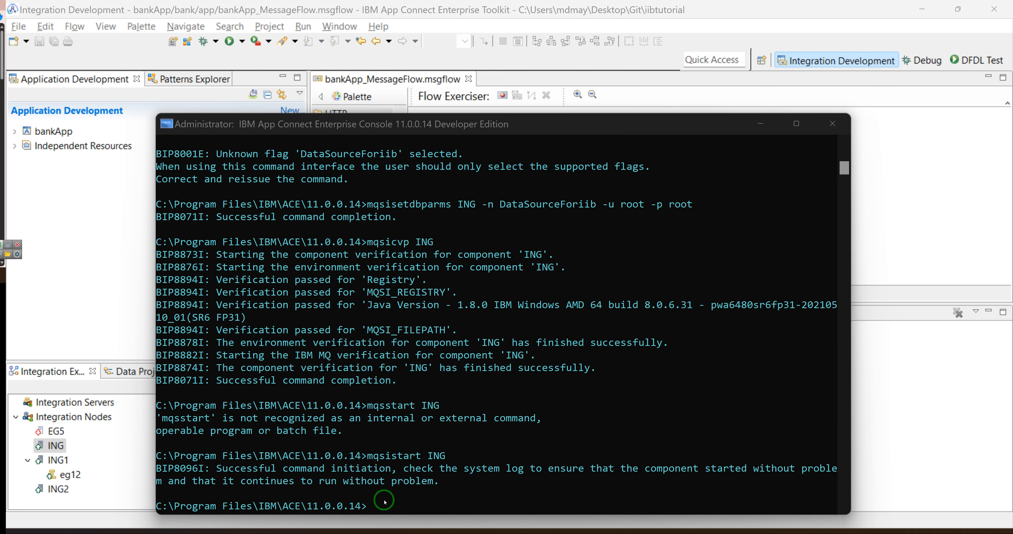
left_click(380, 508)
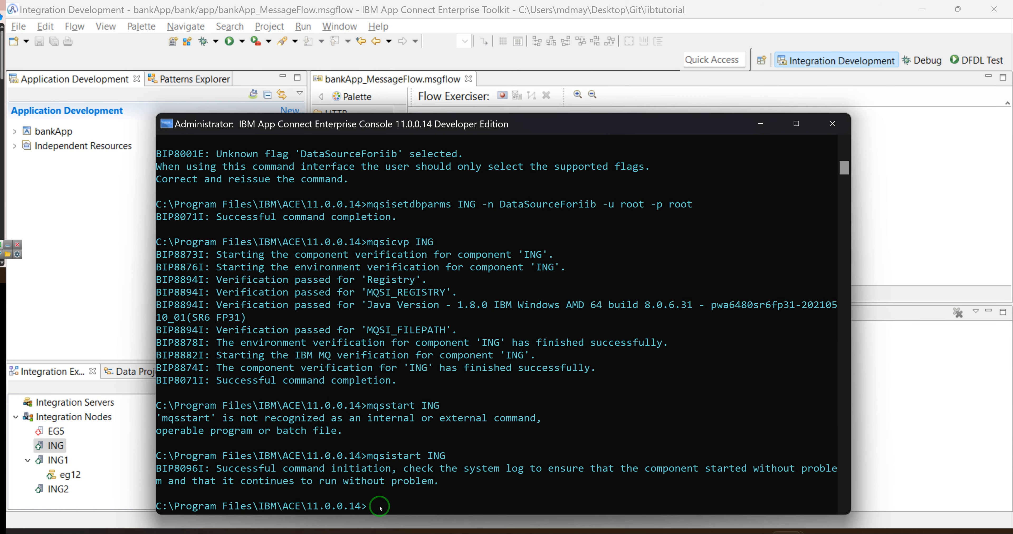
Rerun the previous start and mqsicvp ING commands for node ING.
key("Up")
key("Up")
key("Return")
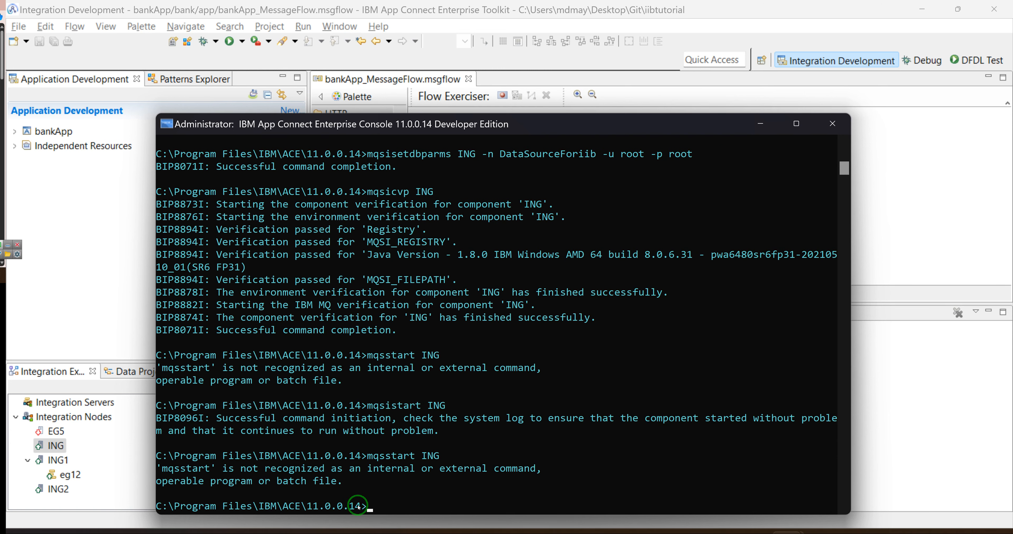
key("Up")
key("Return")
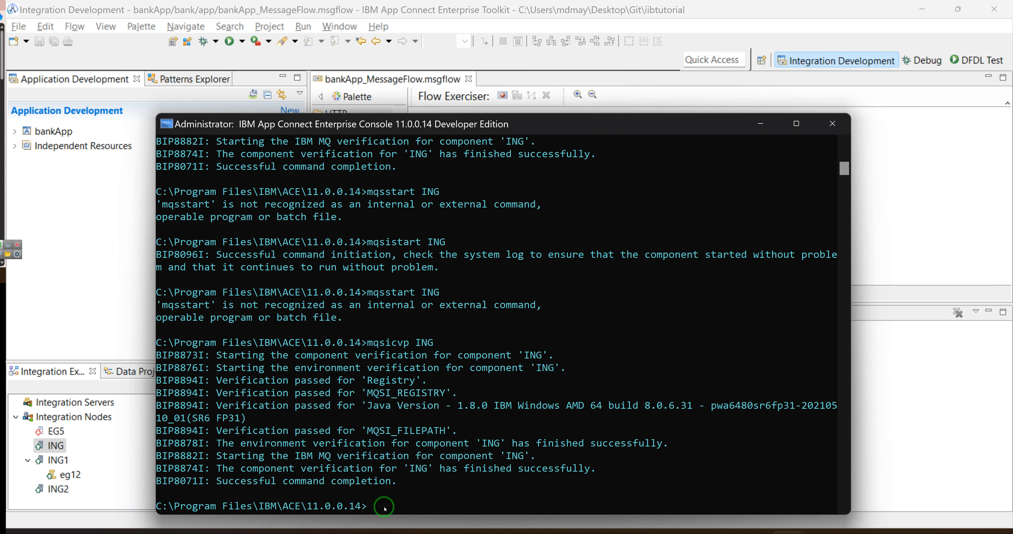
Verify the DataSourceForiib data source with mqsicvp ING -n DataSourceForiib.
key("Up")
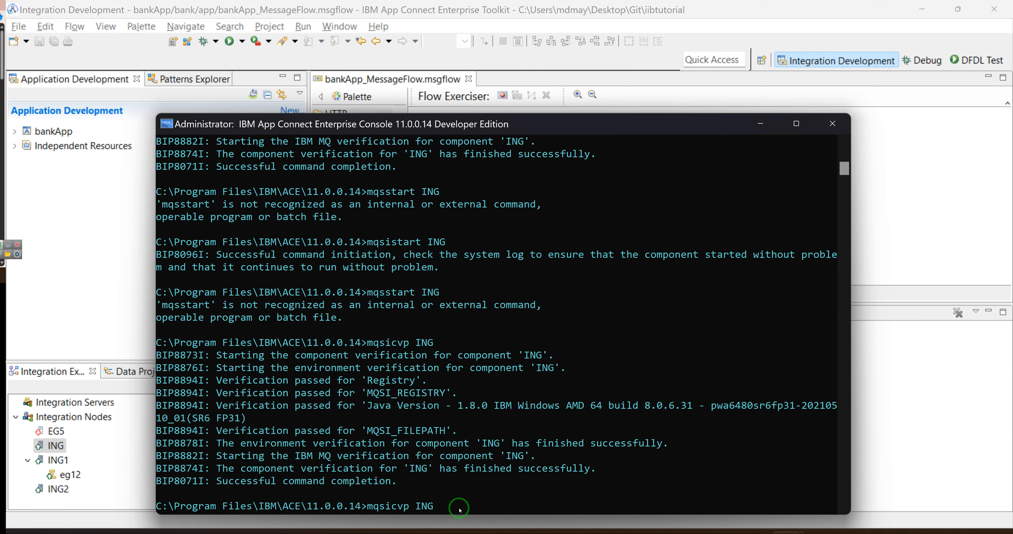
type("-n")
type("DataSourceForiib")
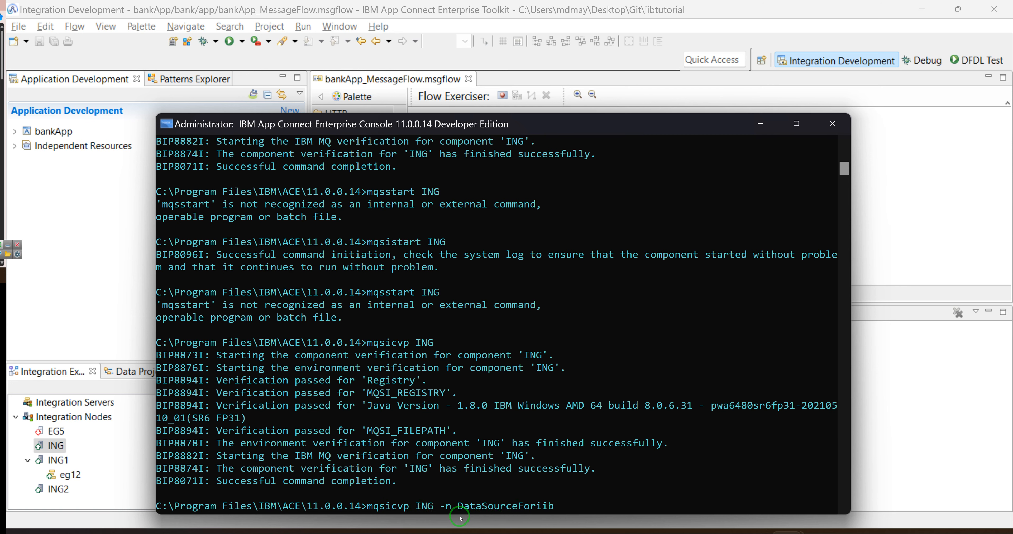
key("Return")
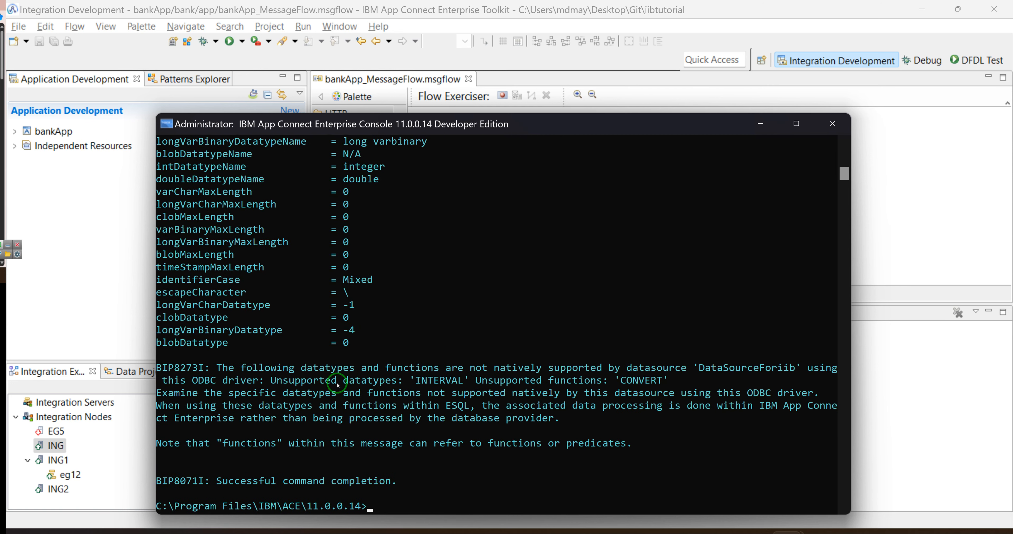
Scroll back through the data source verification output, then return to the Toolkit's bankApp flow.
scroll(313, 340, "up", 11)
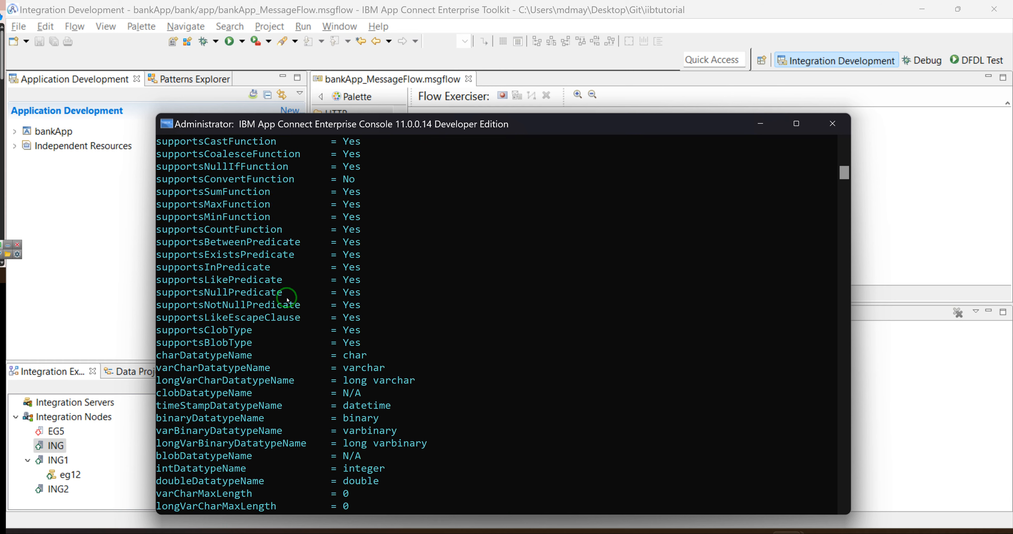
scroll(287, 289, "up", 8)
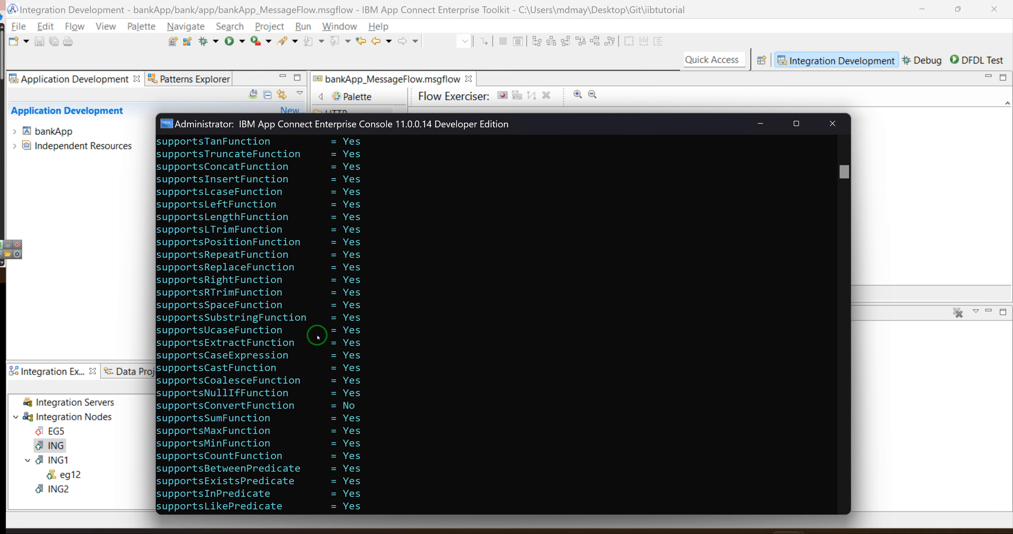
scroll(316, 329, "up", 12)
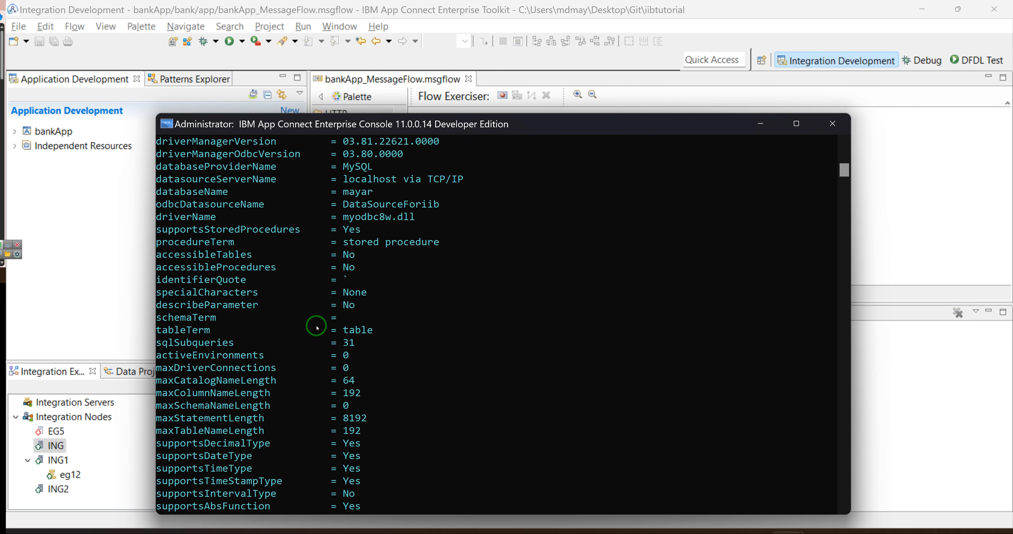
scroll(323, 365, "up", 4)
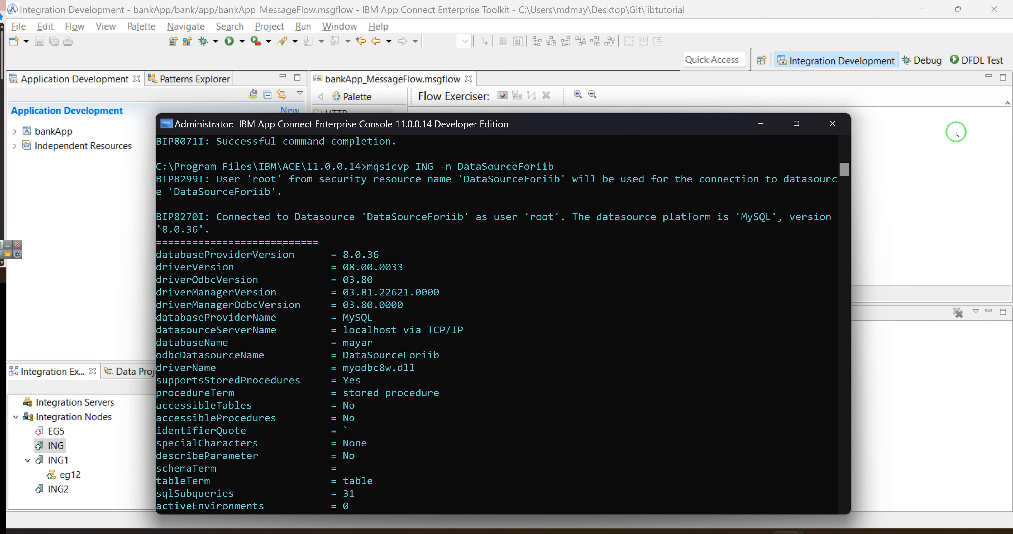
left_click(866, 218)
Open the Compute node's ESQL module and place the cursor on a blank line.
double_click(555, 153)
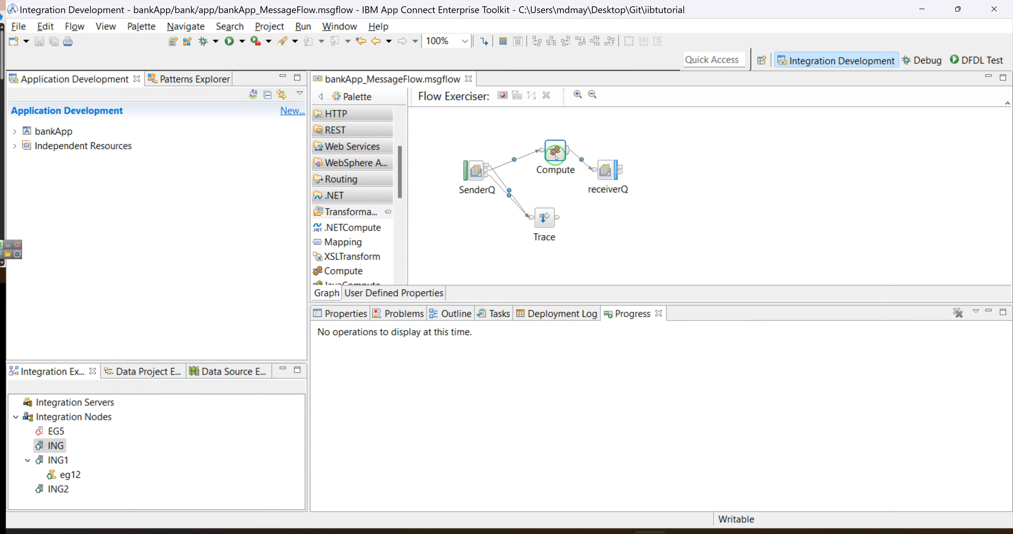
scroll(528, 204, "down", 2)
scroll(511, 203, "down", 3)
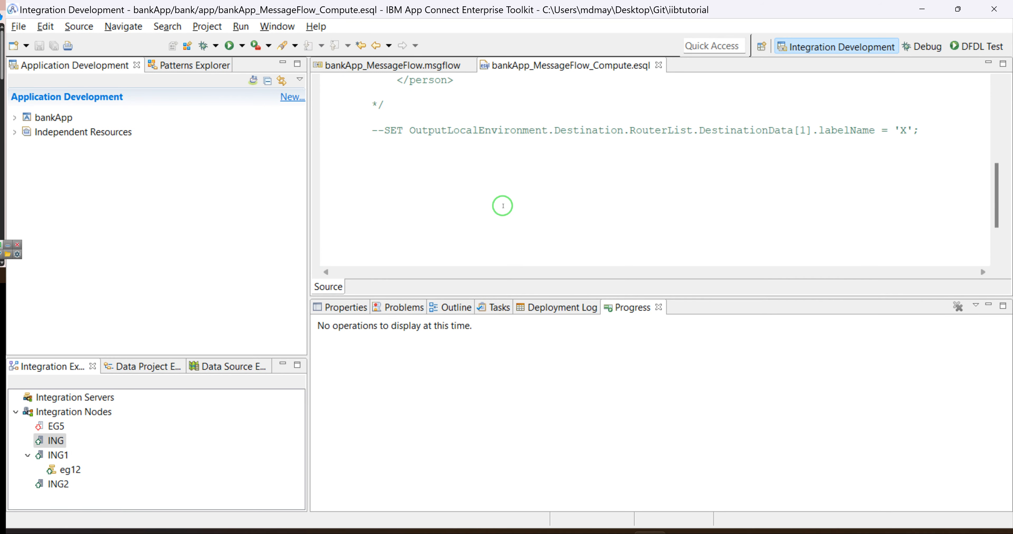
scroll(500, 204, "up", 3)
scroll(508, 205, "down", 3)
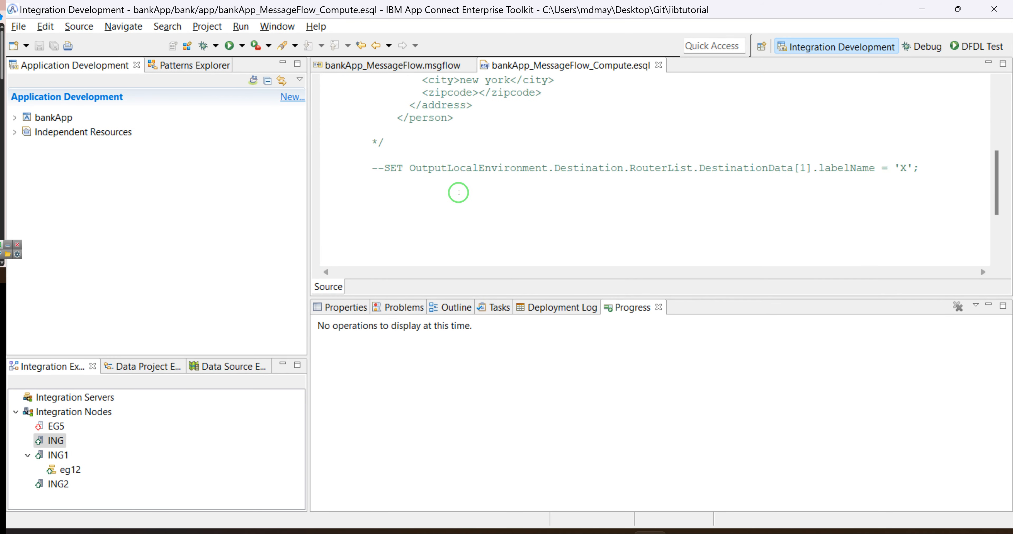
scroll(430, 199, "down", 3)
scroll(434, 199, "up", 2)
left_click(442, 186)
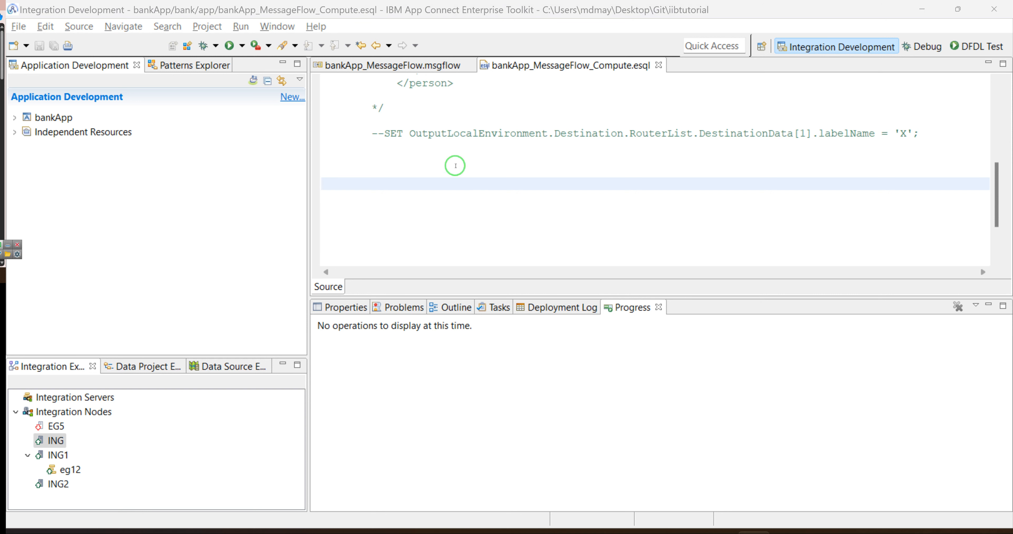
left_click(455, 165)
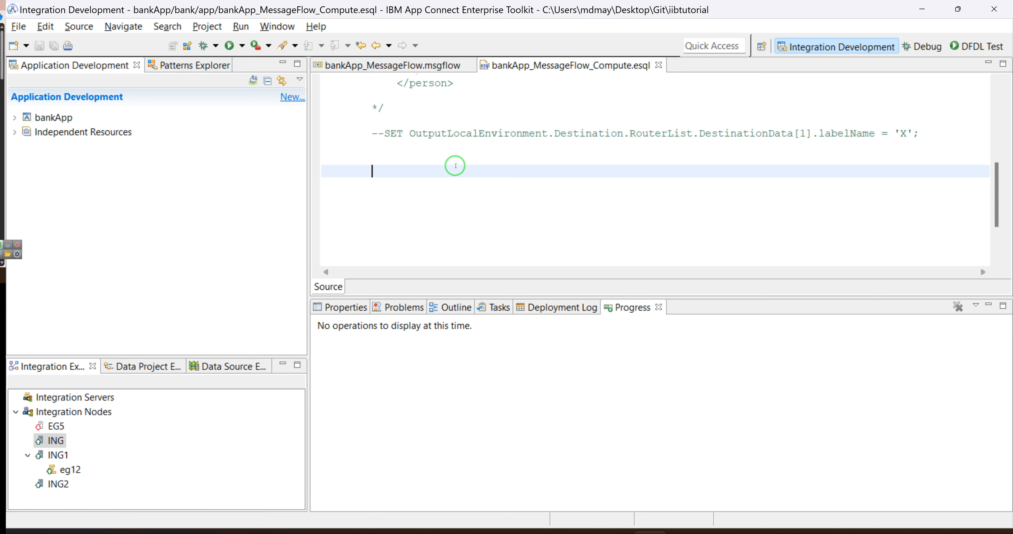
Add DECLARE db ROW; followed by the comment line '--selet * from test'.
type("d")
key("ctrl+space")
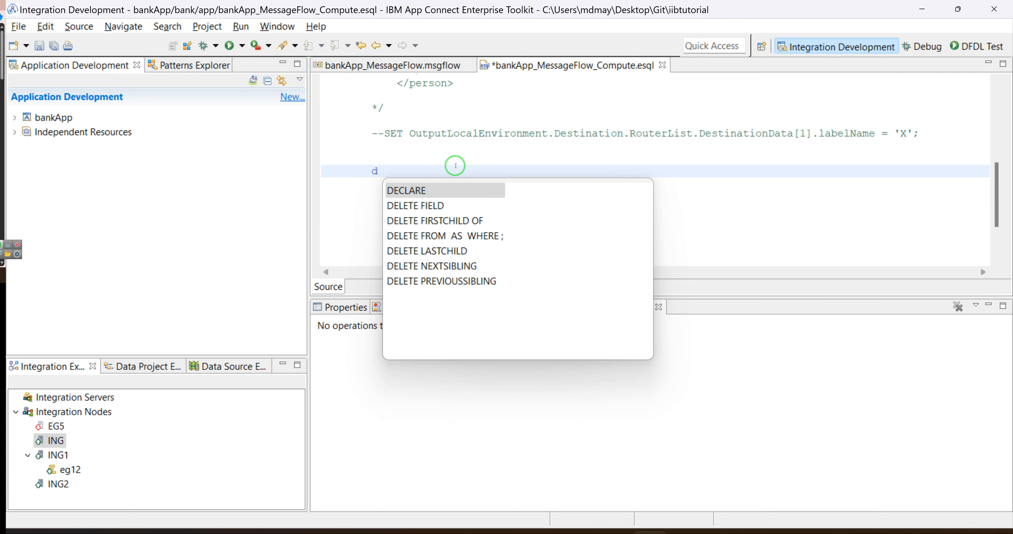
key("Return")
type("db")
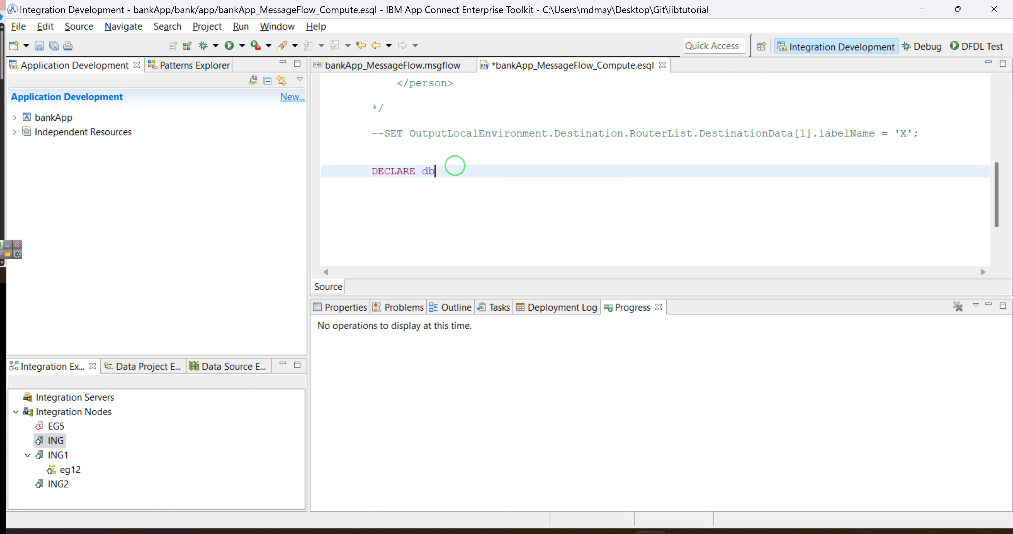
type(" ROW;")
key("Return")
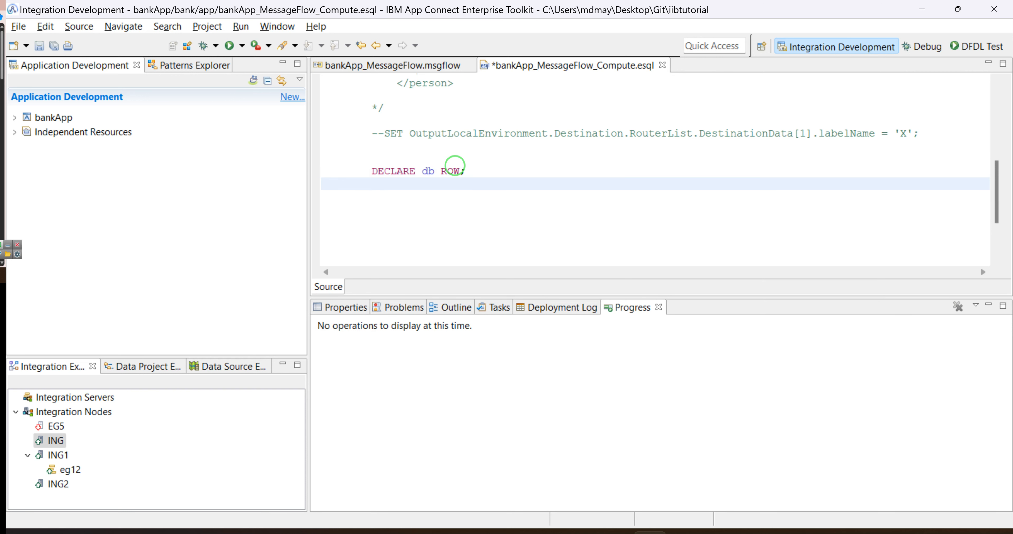
key("Return")
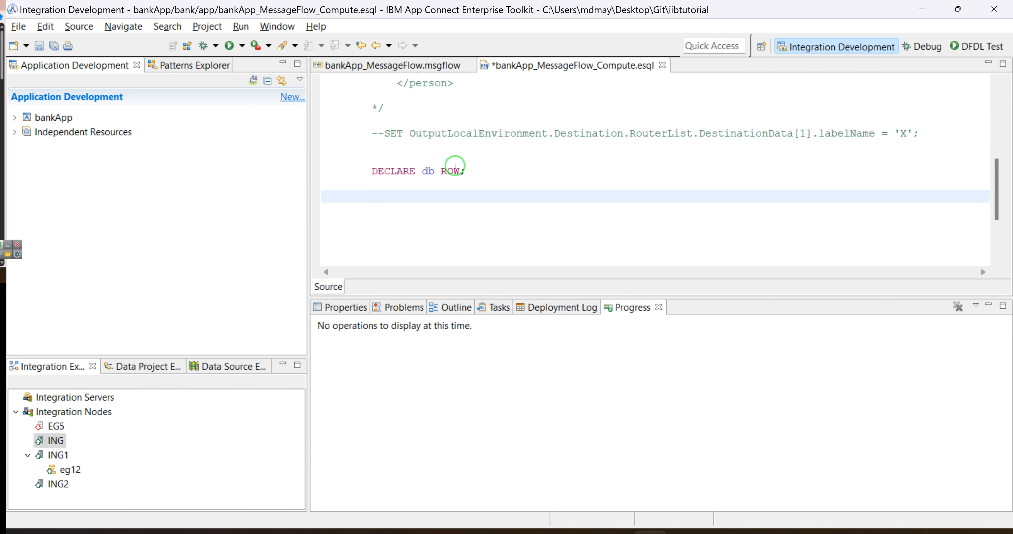
type("--selet ?* from test")
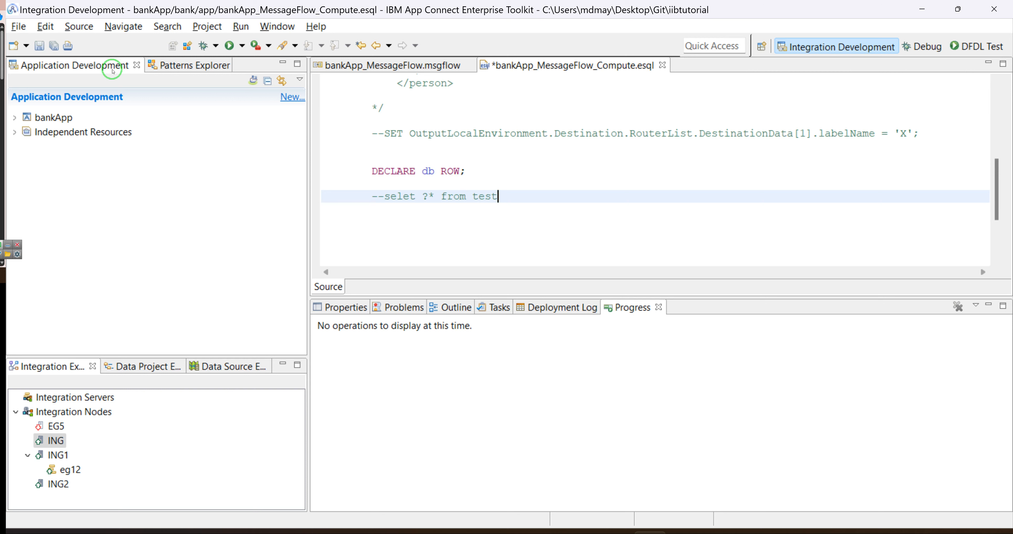
left_click(429, 197)
key("BackSpace")
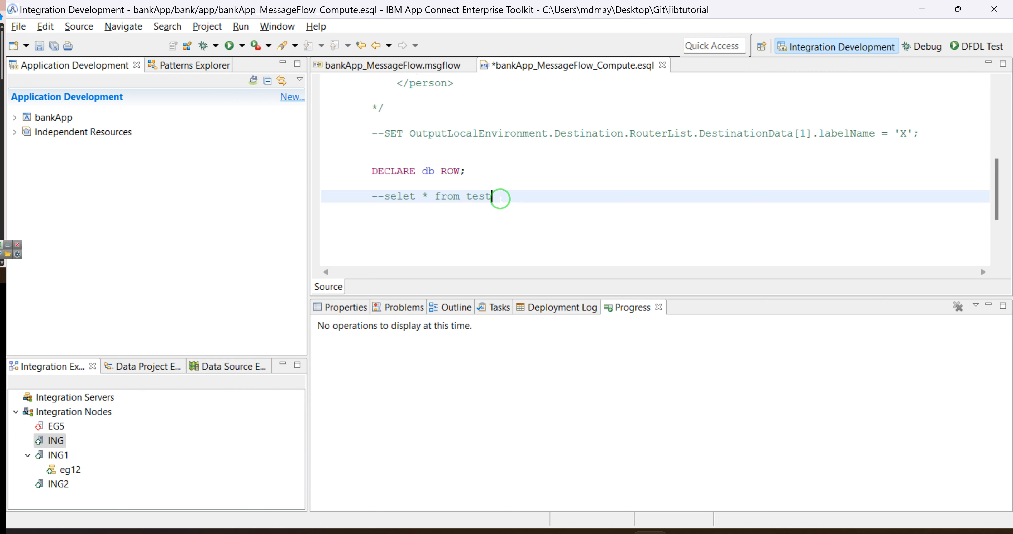
left_click_drag(492, 196, 371, 195)
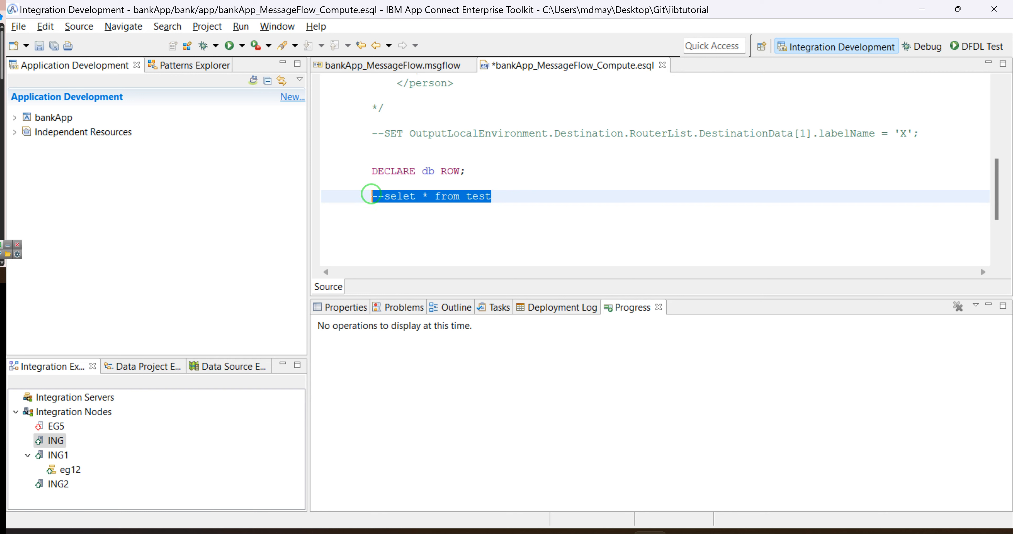
Replace the comment with SET db.record[] = (select * from Database.DataSourceForiib.mayar.test).
key("BackSpace")
type("se")
key("BackSpace")
type("e")
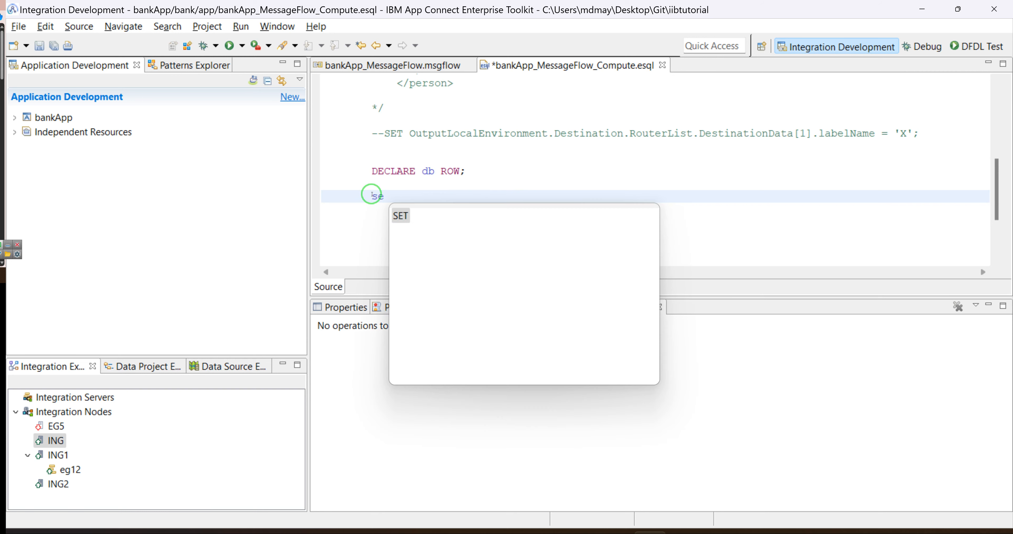
key("Return")
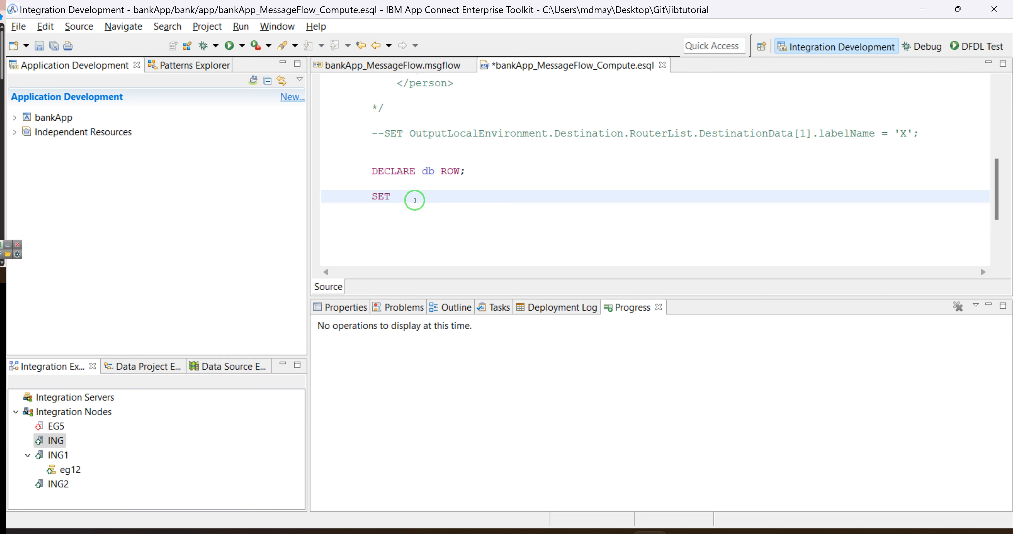
type("db")
type(".")
type("record")
type("[]")
type(" =")
type("()")
type("select")
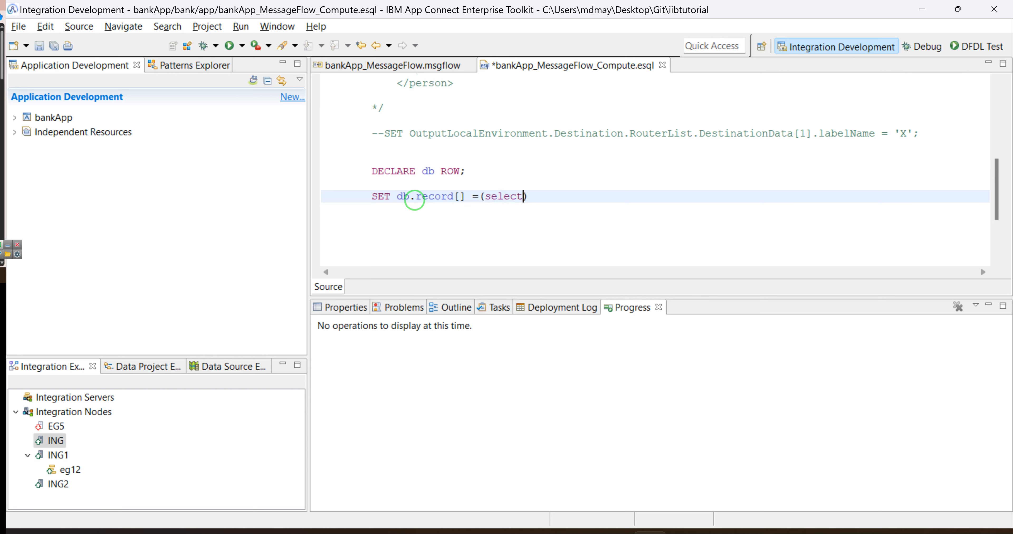
type(" * from D")
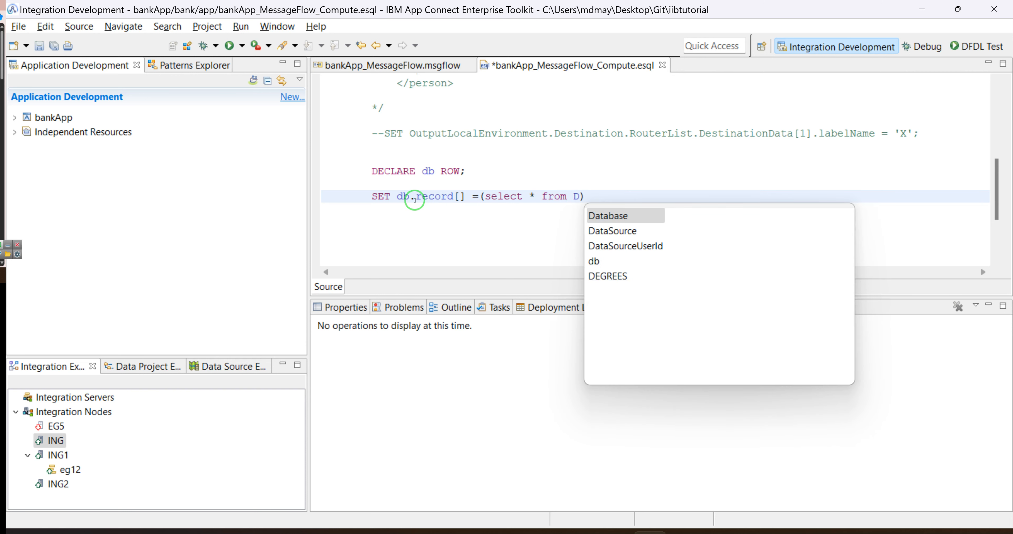
key("Return")
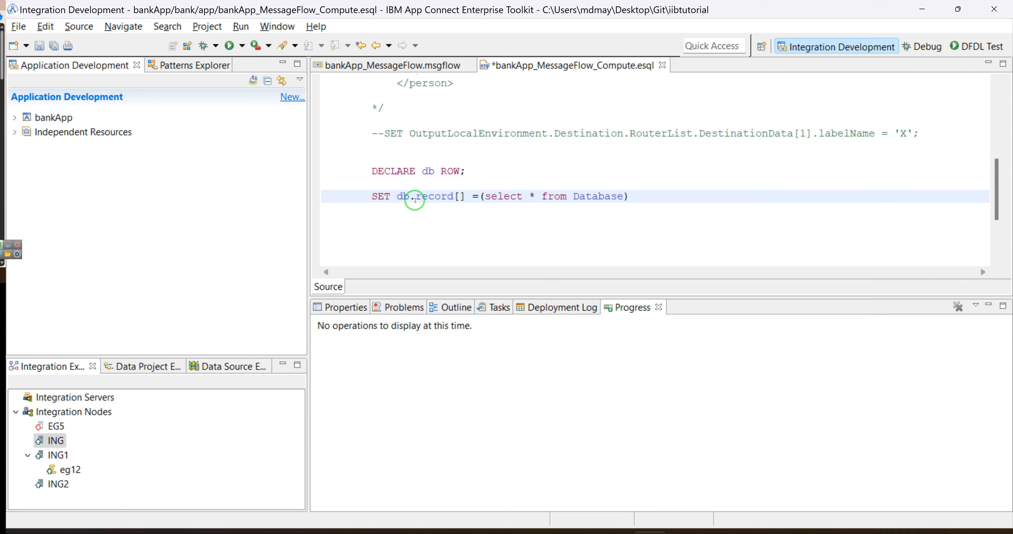
type(".")
type("DataSourceForiib")
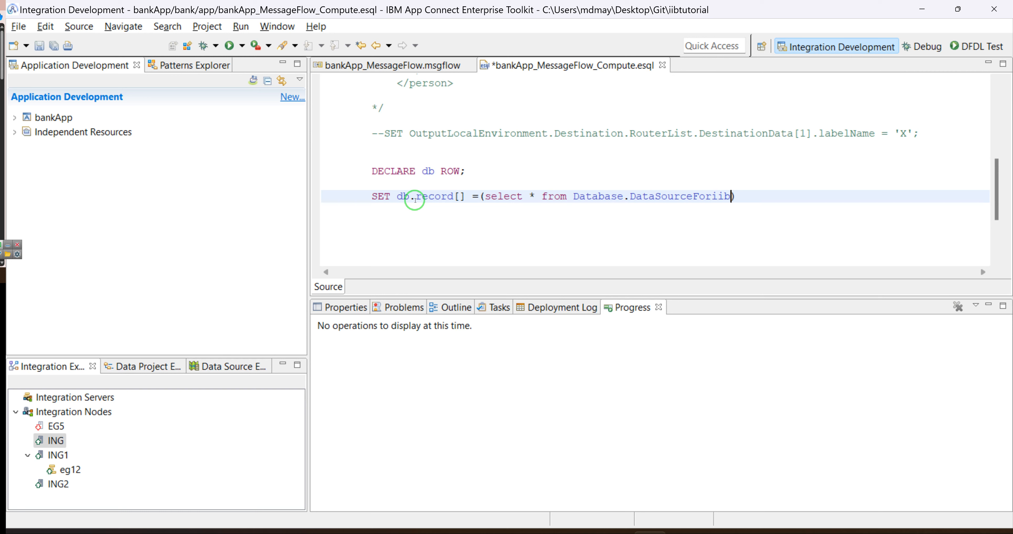
type(".mayar")
key("BackSpace")
key("BackSpace")
key("BackSpace")
key("BackSpace")
key("BackSpace")
type("mayar.test")
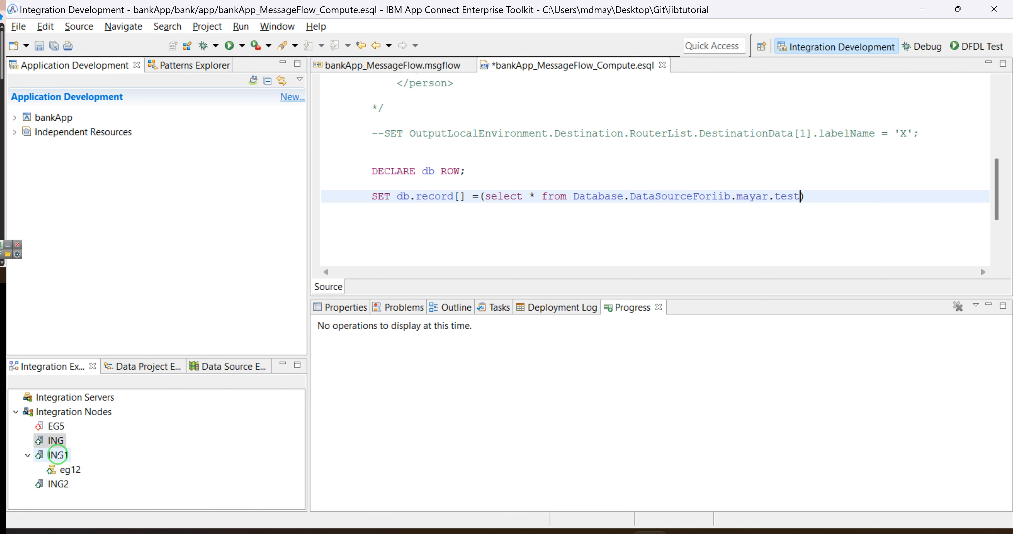
Rename the data source in the query to DSNNAME and start a new line after the statement.
left_click(674, 196)
double_click(673, 196)
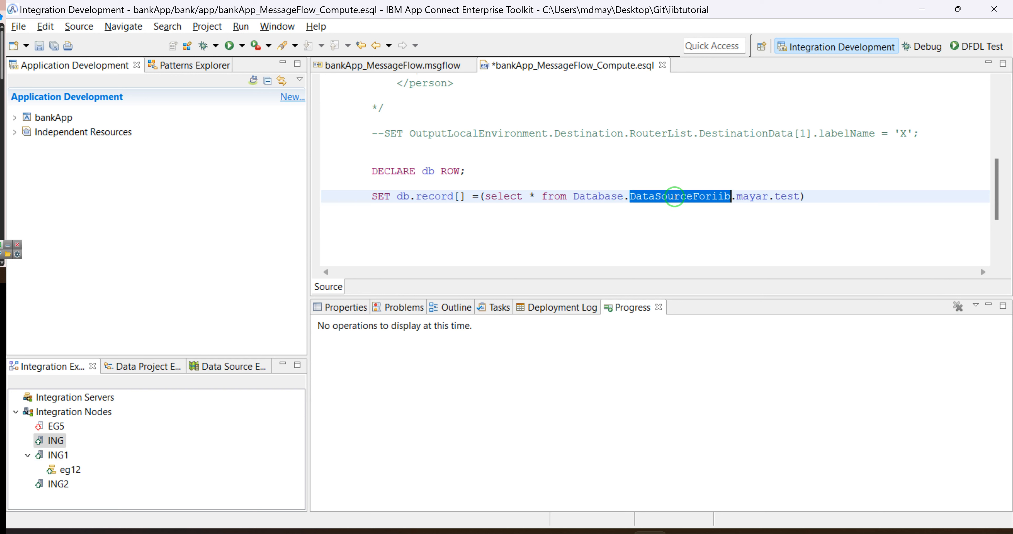
type("D")
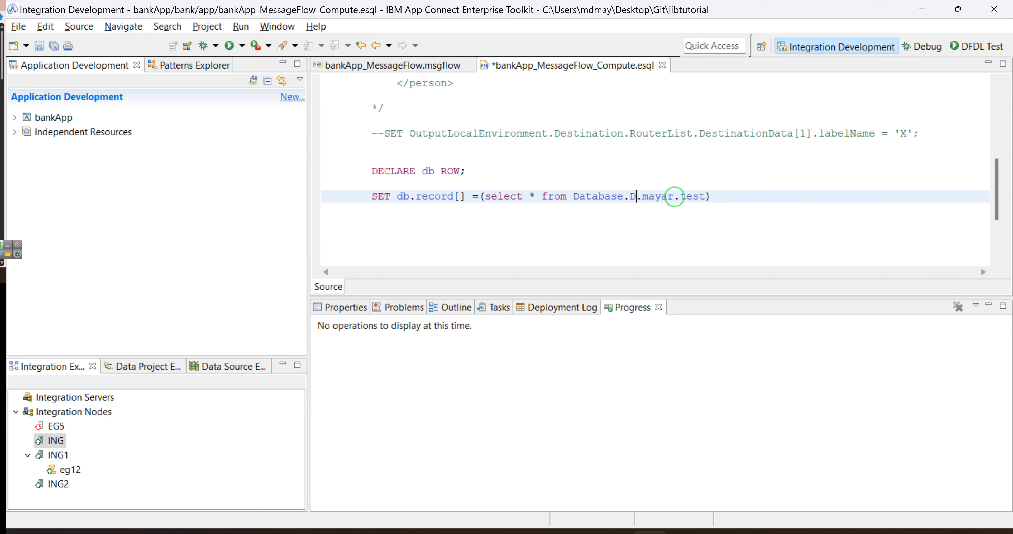
type("SNNAME")
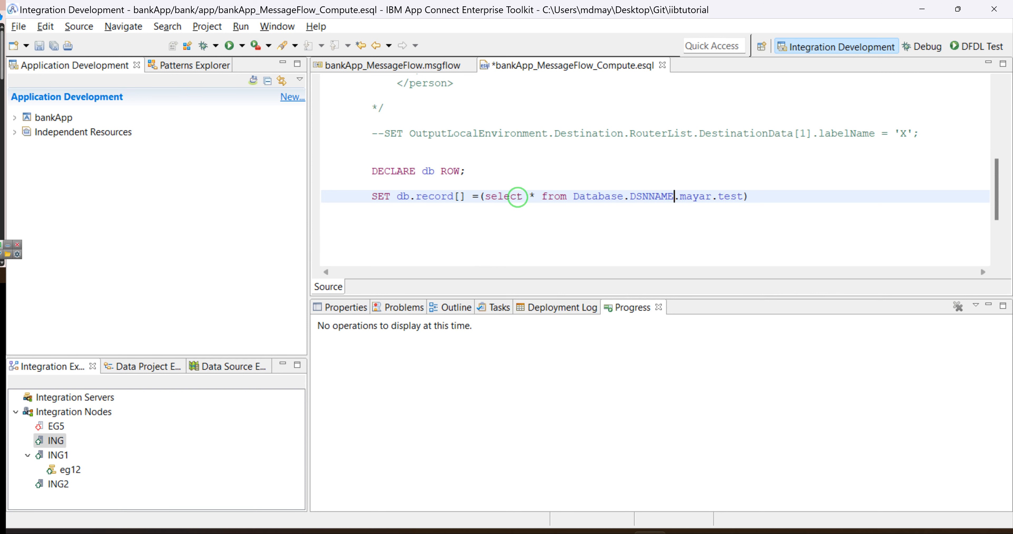
double_click(730, 196)
left_click(749, 196)
key("Return")
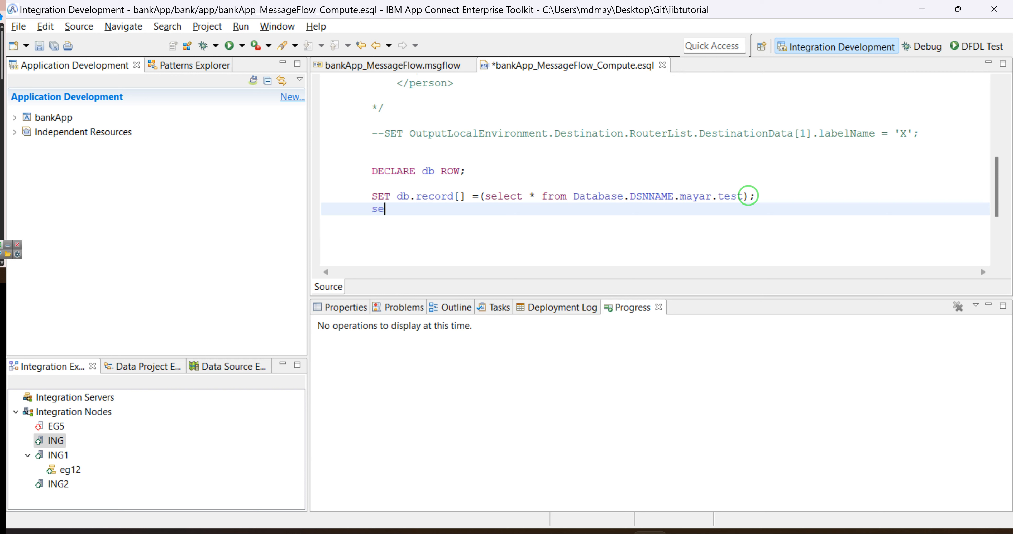
Begin a new statement SET OutputRoot.XMLNSC using code completion.
type("se")
key("ctrl+space")
key("Return")
type("out")
key("ctrl+space")
key("Return")
key("BackSpace")
key("BackSpace")
key("BackSpace")
key("BackSpace")
key("BackSpace")
key("BackSpace")
key("BackSpace")
key("BackSpace")
key("BackSpace")
key("BackSpace")
key("BackSpace")
key("BackSpace")
key("BackSpace")
key("ctrl+space")
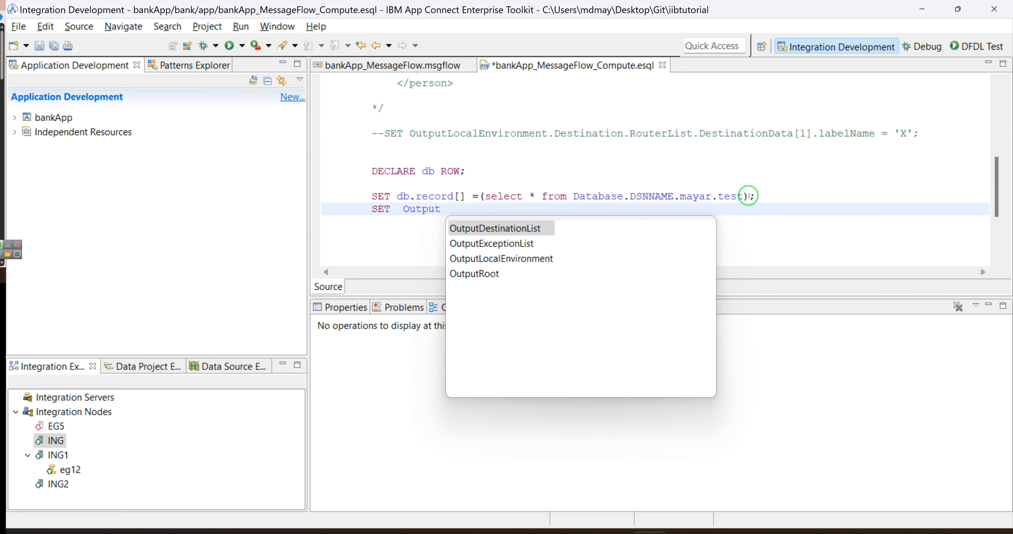
key("Down")
key("Down")
key("Down")
key("Return")
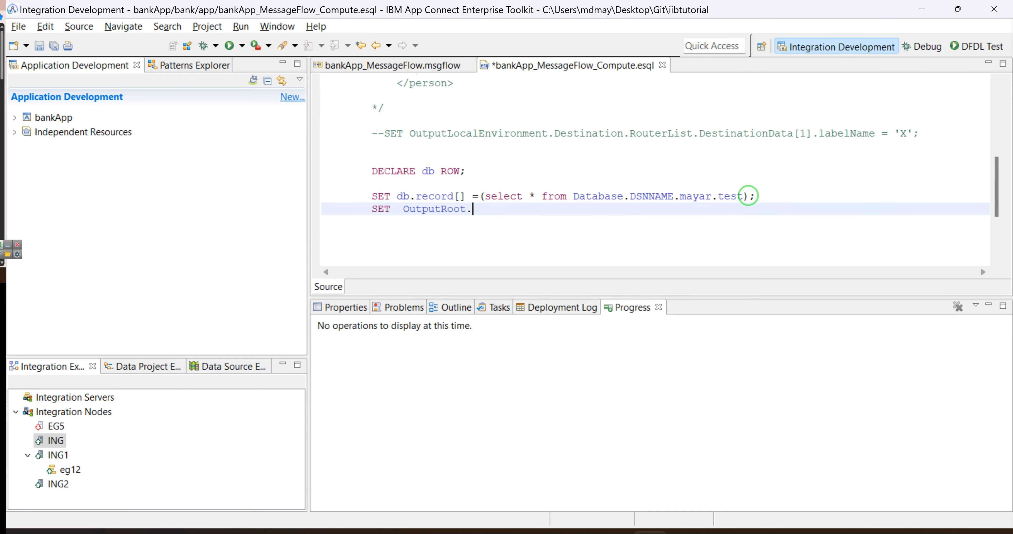
type(".xm")
key("ctrl+space")
key("Down")
key("Down")
key("Return")
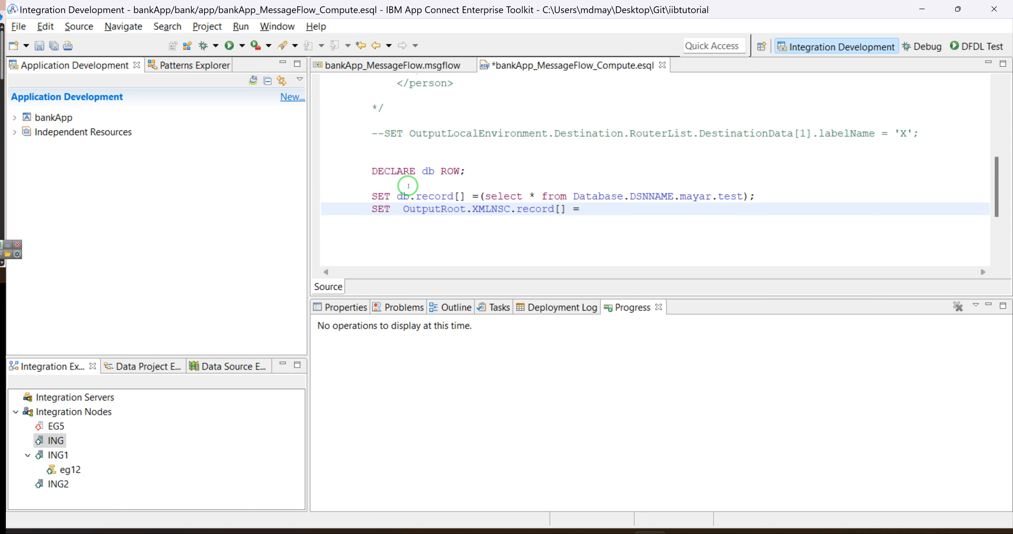
Assign db.record[] to it, end with a semicolon, and save the ESQL file.
left_click_drag(466, 197, 397, 195)
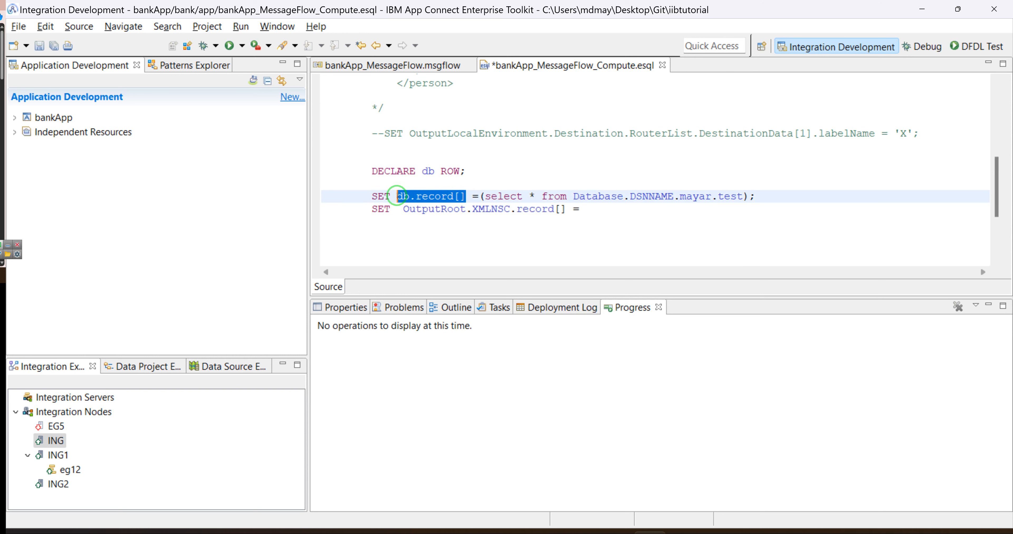
key("ctrl+c")
left_click(582, 209)
key("ctrl+v")
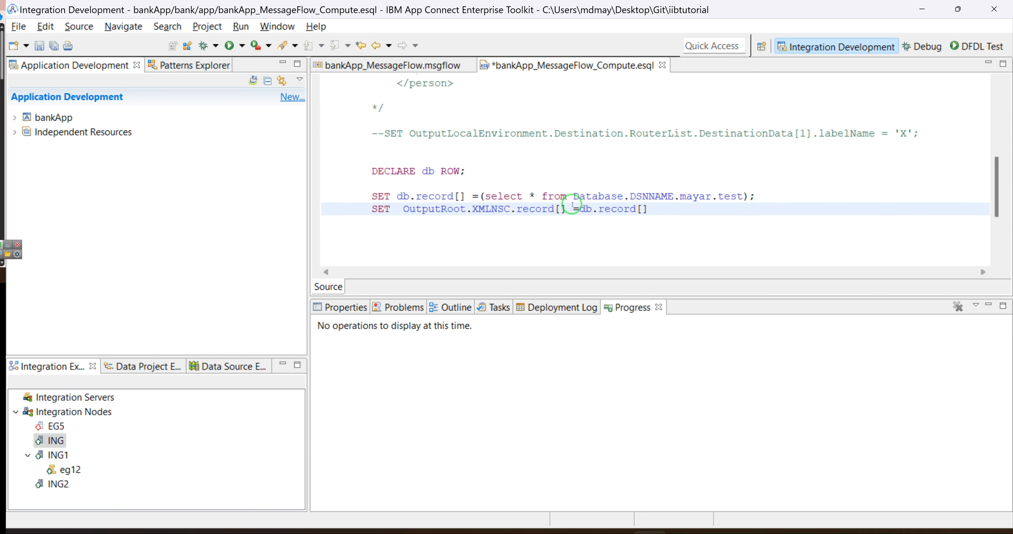
left_click(580, 209)
left_click(655, 210)
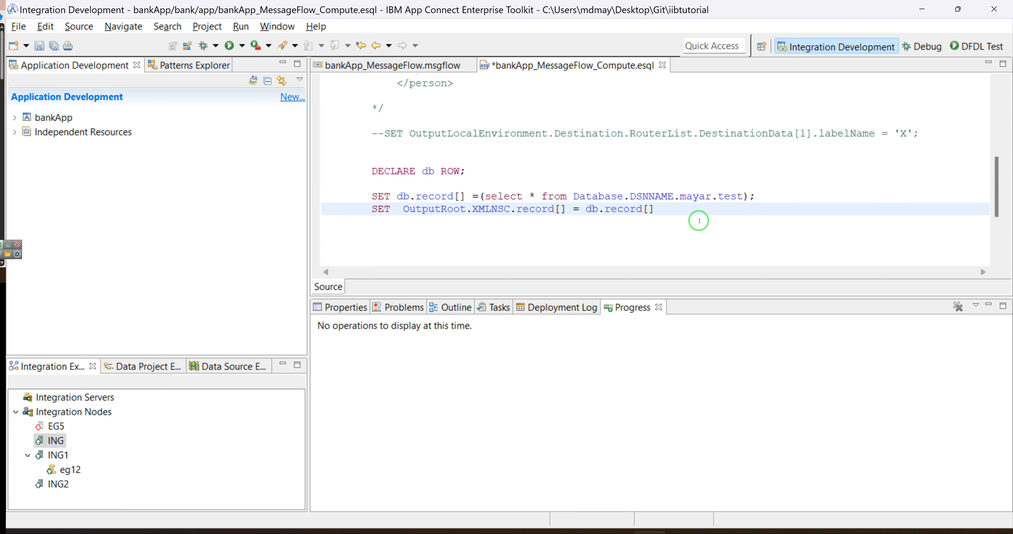
type(";")
key("ctrl+s")
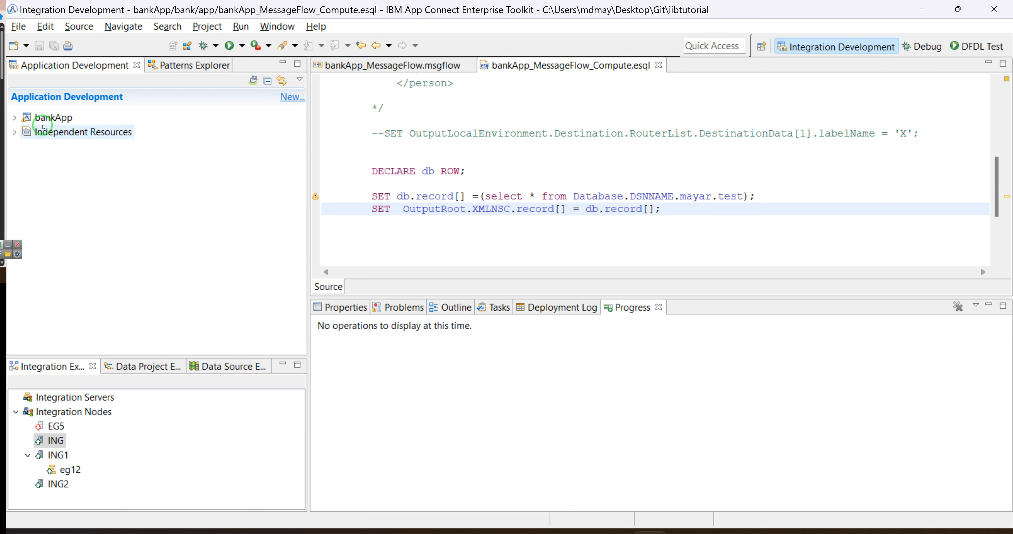
Deploy bankApp to integration server eg12 under ING1 and check it under eg12.
left_click(52, 118)
right_click(52, 118)
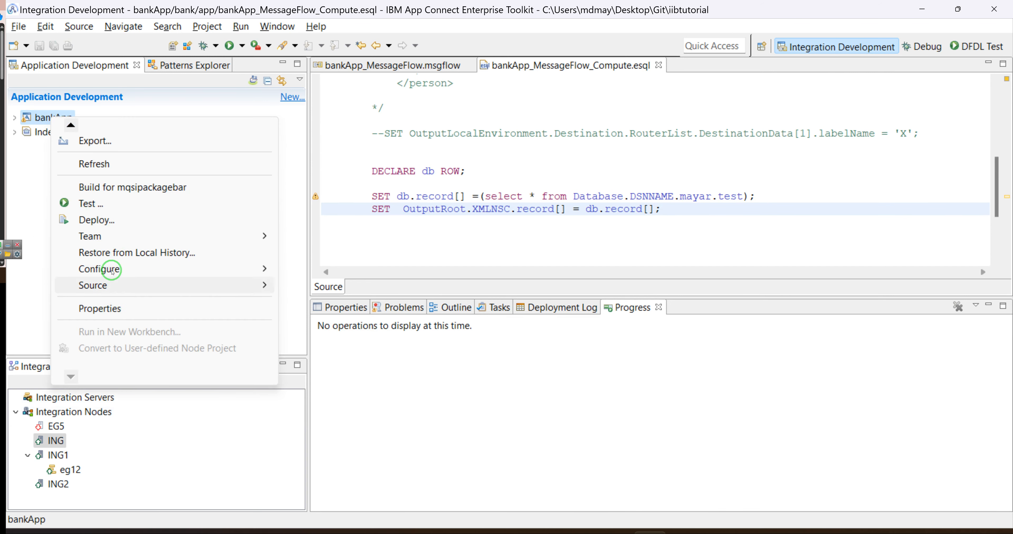
left_click(99, 222)
left_click(361, 248)
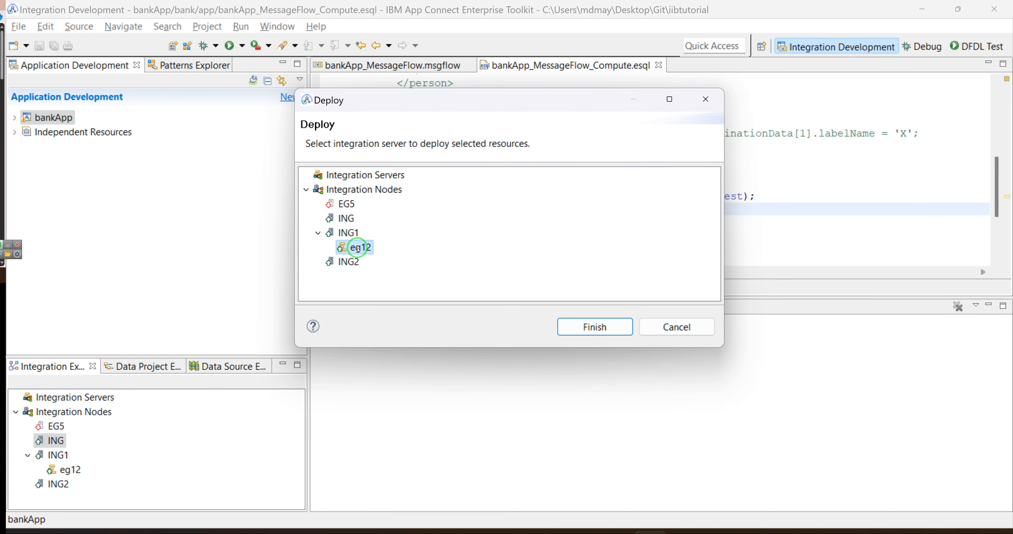
left_click(590, 328)
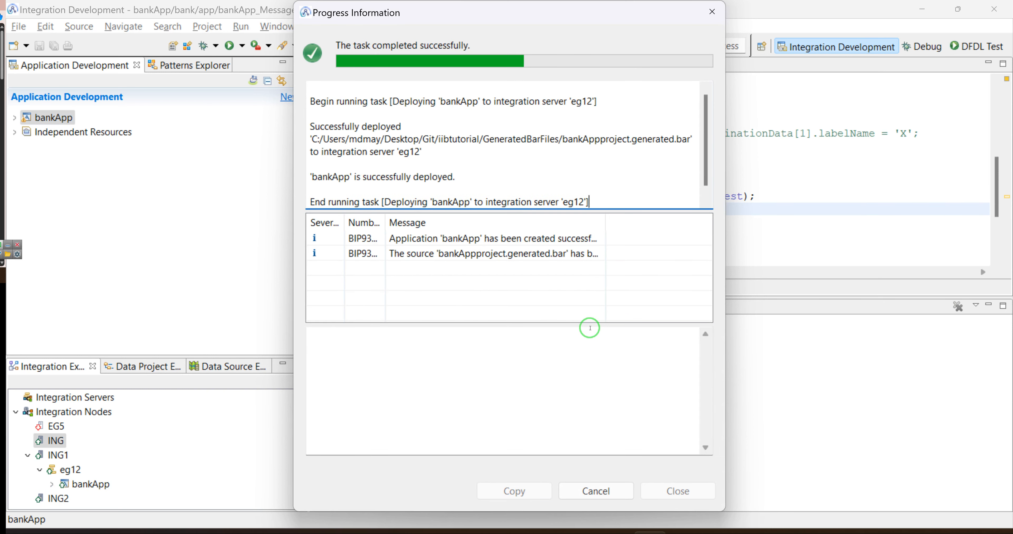
left_click(712, 12)
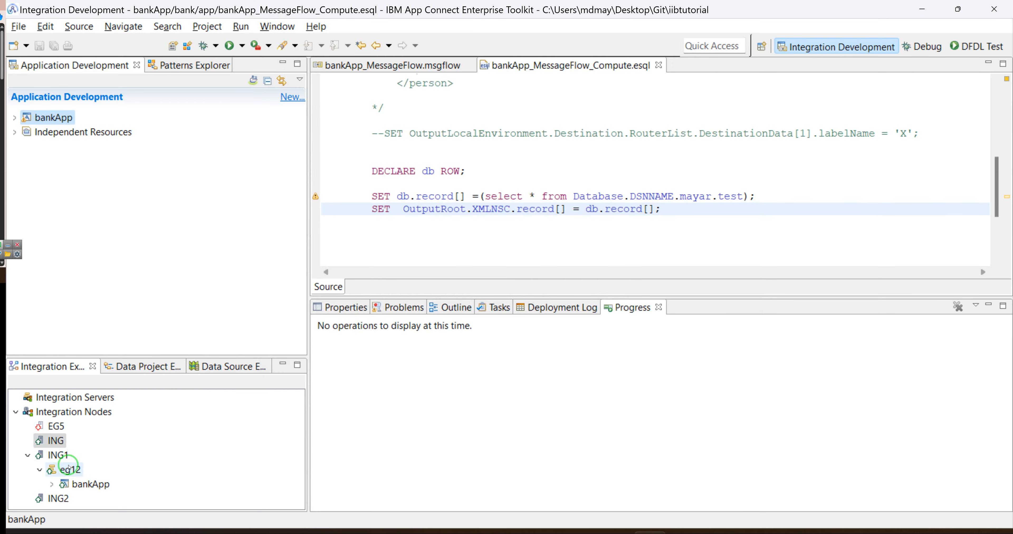
right_click(69, 476)
left_click(163, 502)
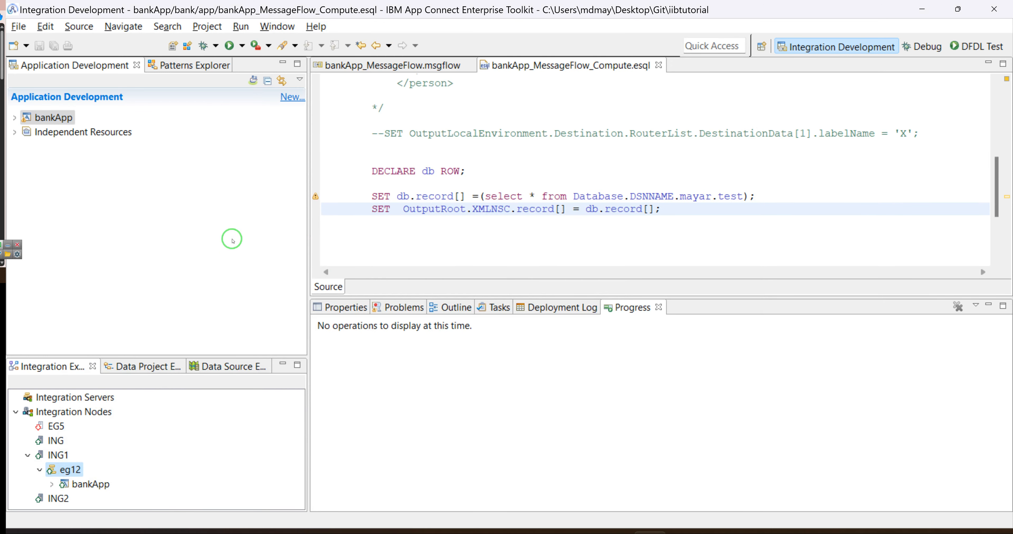
Check that the Compute node's Data source property in bankApp_MessageFlow is DNSNAME.
left_click(397, 67)
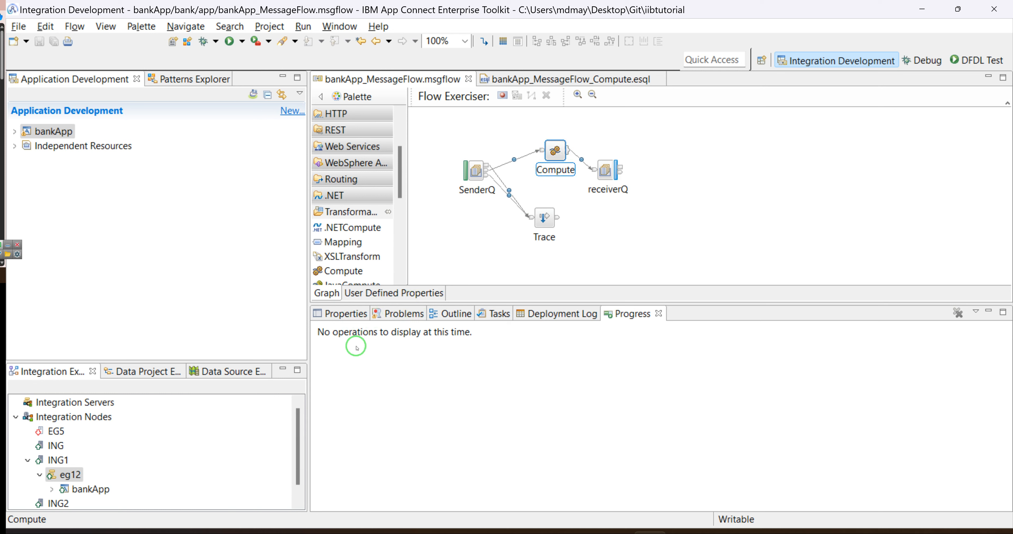
left_click(353, 316)
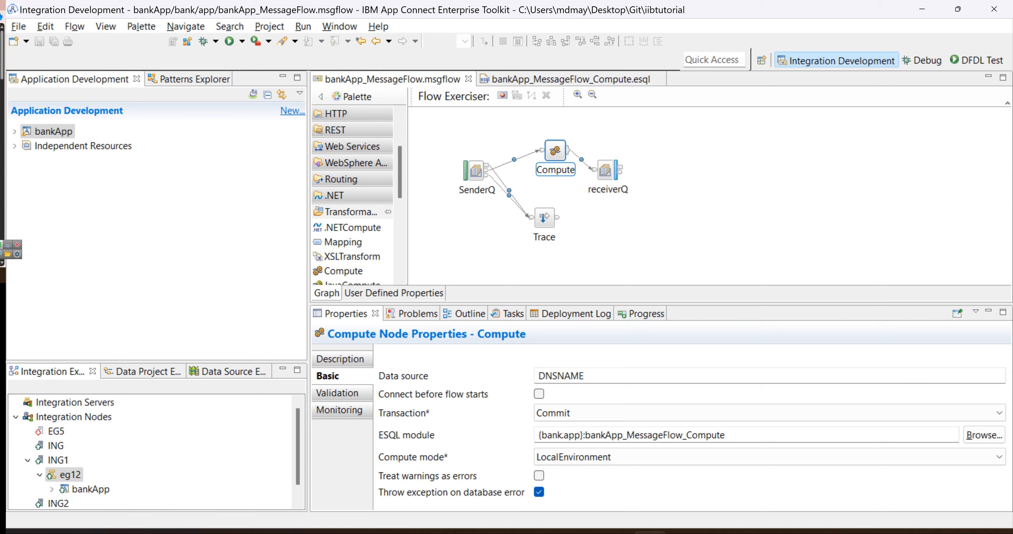
left_click(557, 376)
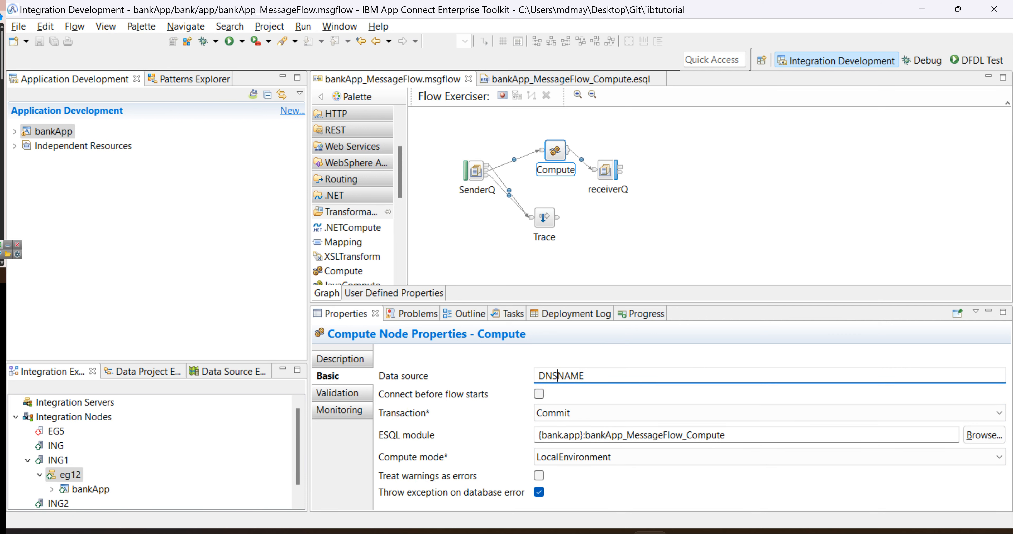
Put a test message on the queue from MQ Explorer.
left_click(719, 532)
type("q")
left_click(458, 246)
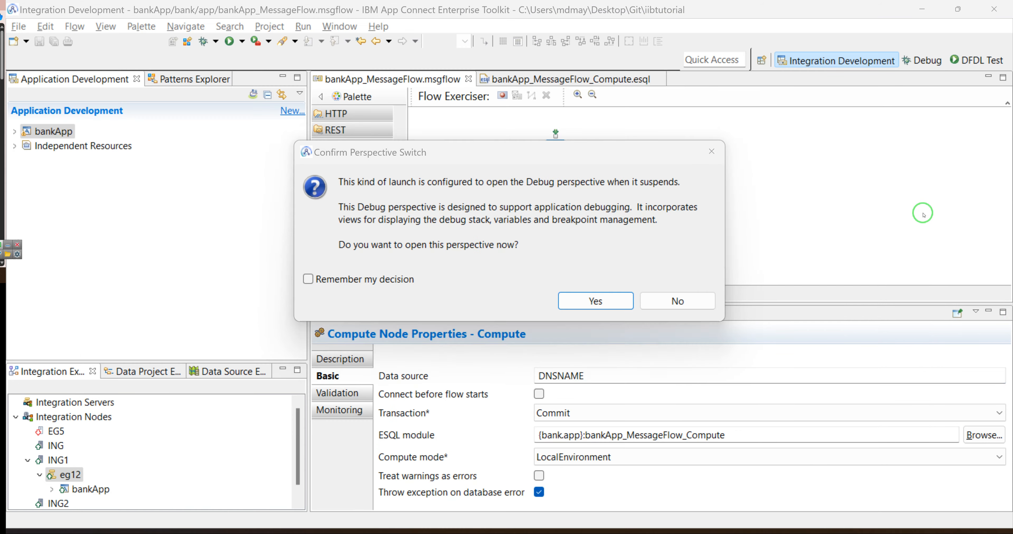
Switch to the Debug perspective and step through the Compute ESQL's DECLARE and database select.
left_click(594, 301)
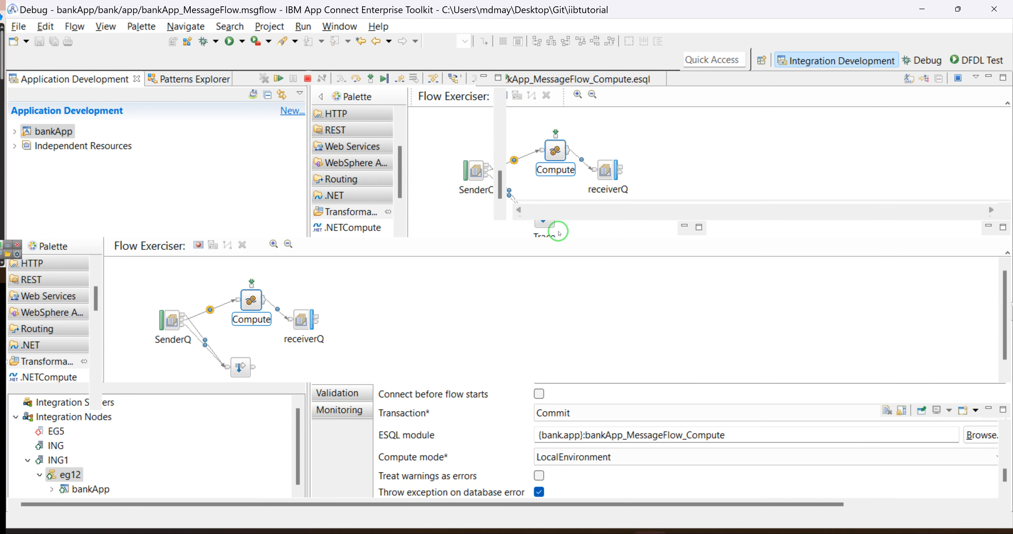
left_click(371, 79)
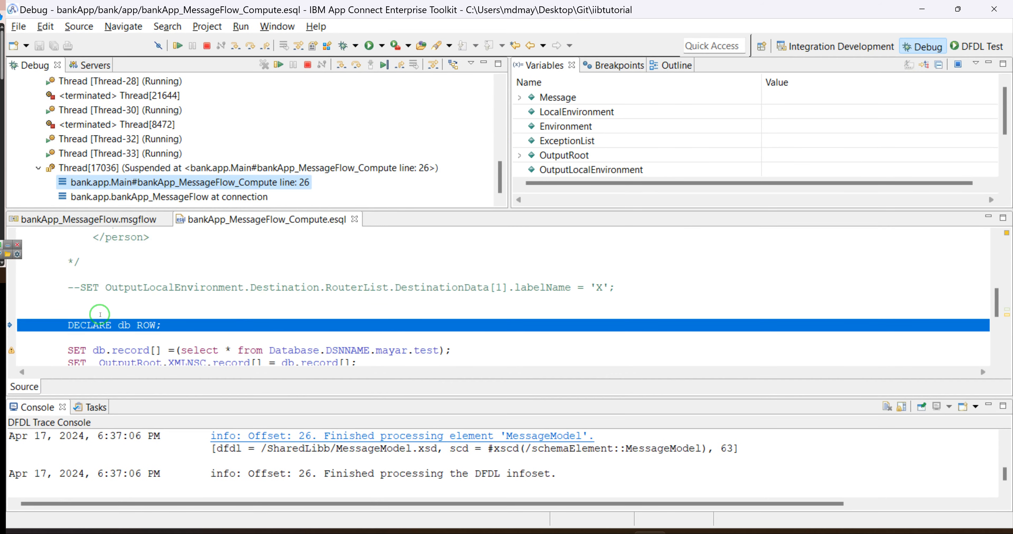
left_click(360, 69)
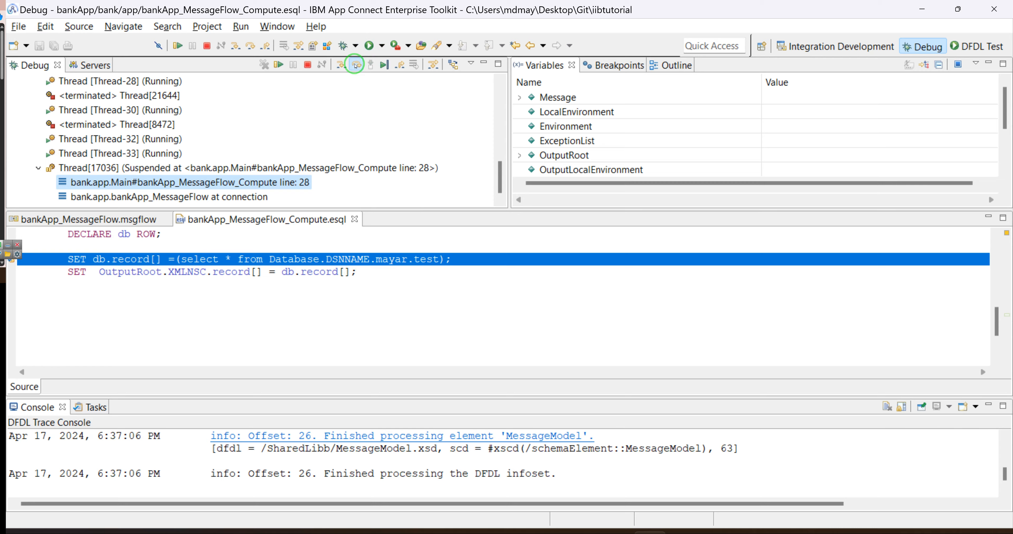
left_click(356, 65)
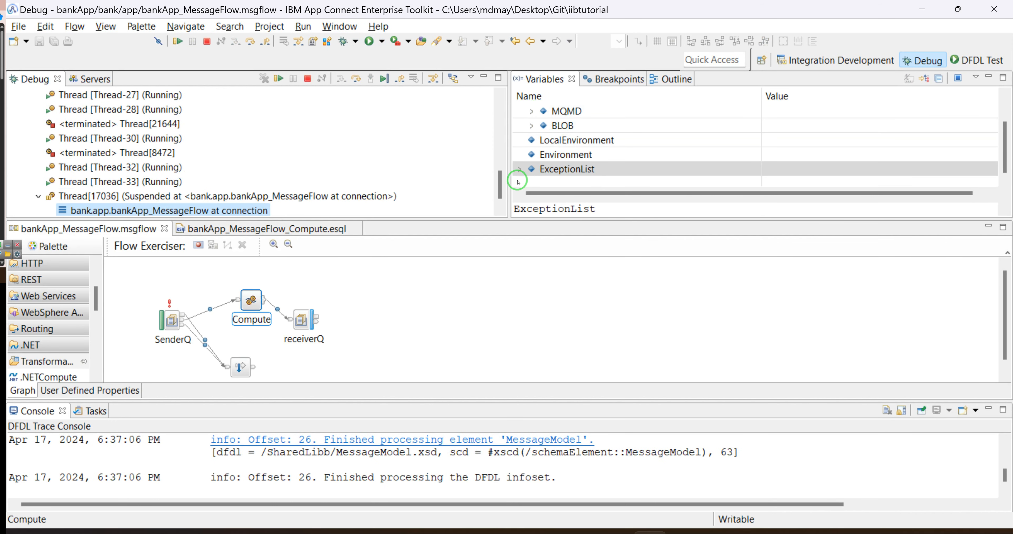
Expand ExceptionList to find the ODBC 'Data source name not found' error, then return to Integration Development.
left_click(587, 207)
scroll(587, 207, "down", 2)
scroll(647, 212, "down", 2)
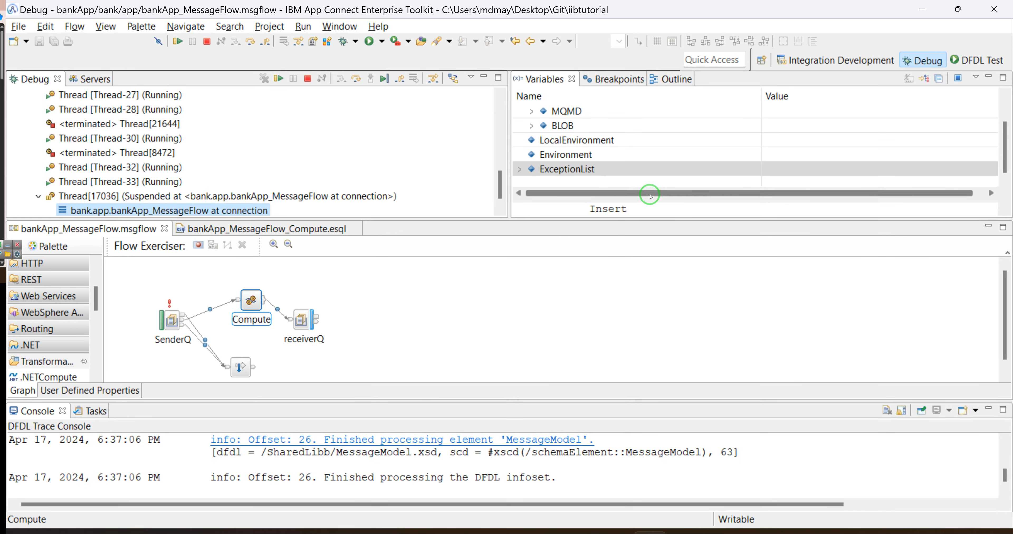
left_click_drag(652, 201, 661, 111)
scroll(696, 173, "down", 2)
scroll(696, 173, "down", 8)
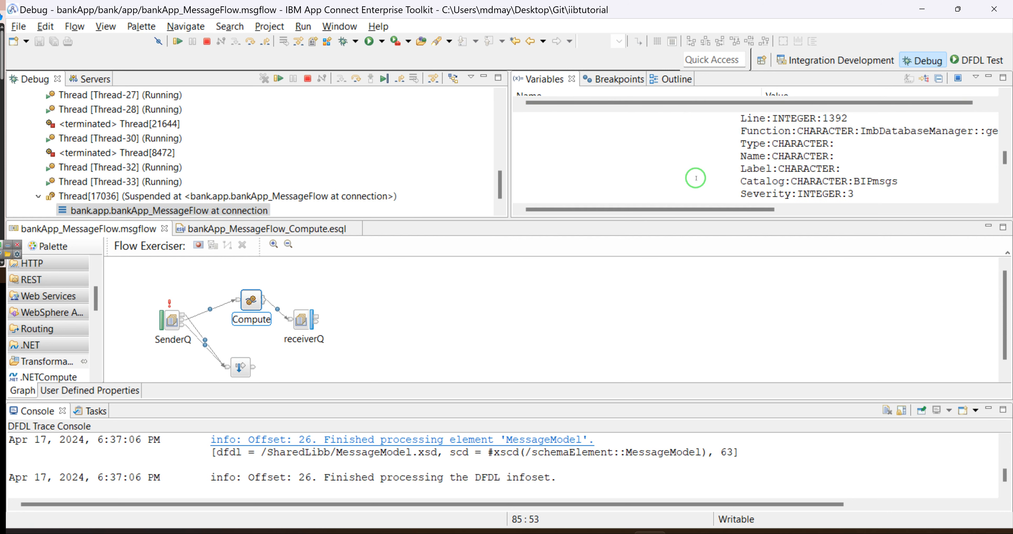
scroll(696, 179, "down", 10)
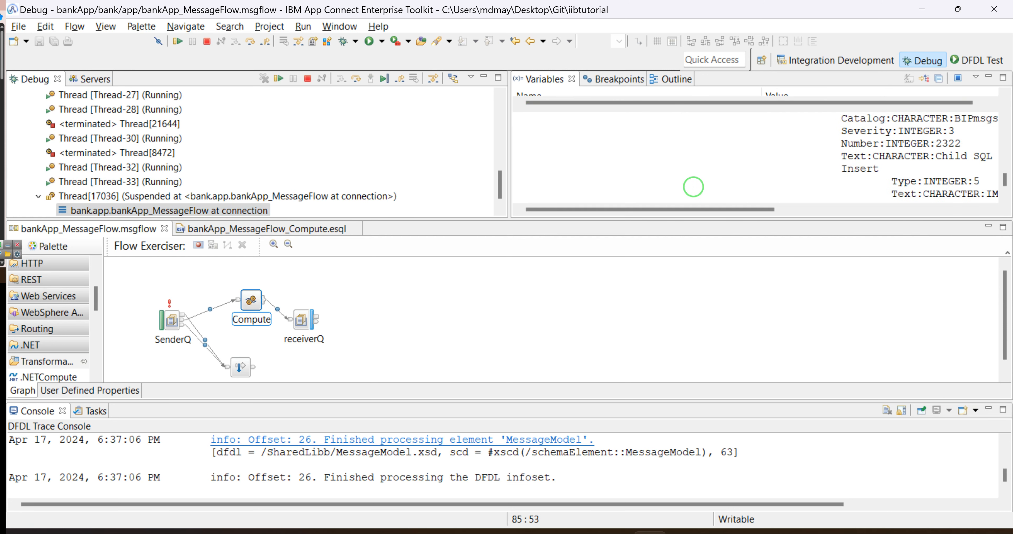
left_click_drag(684, 209, 972, 237)
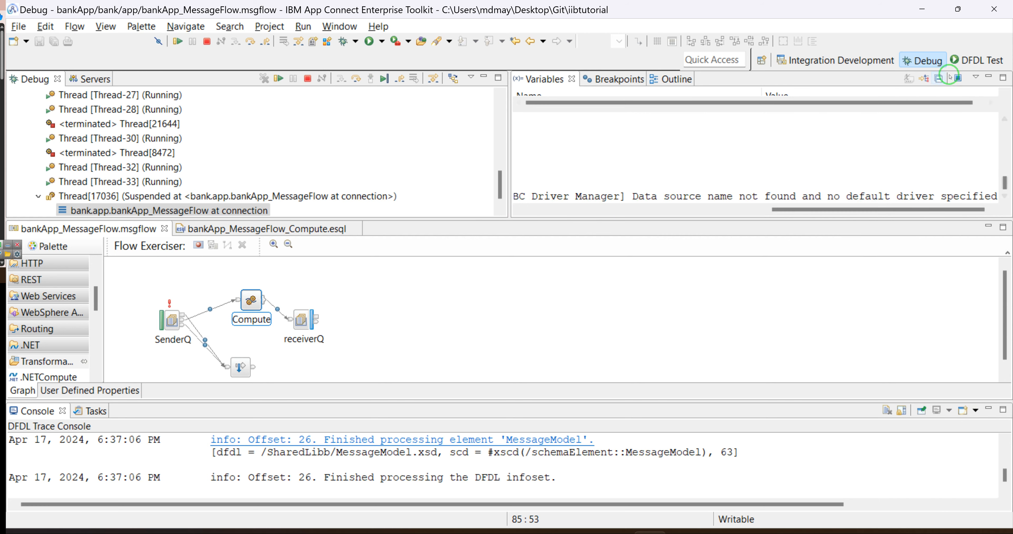
left_click(825, 61)
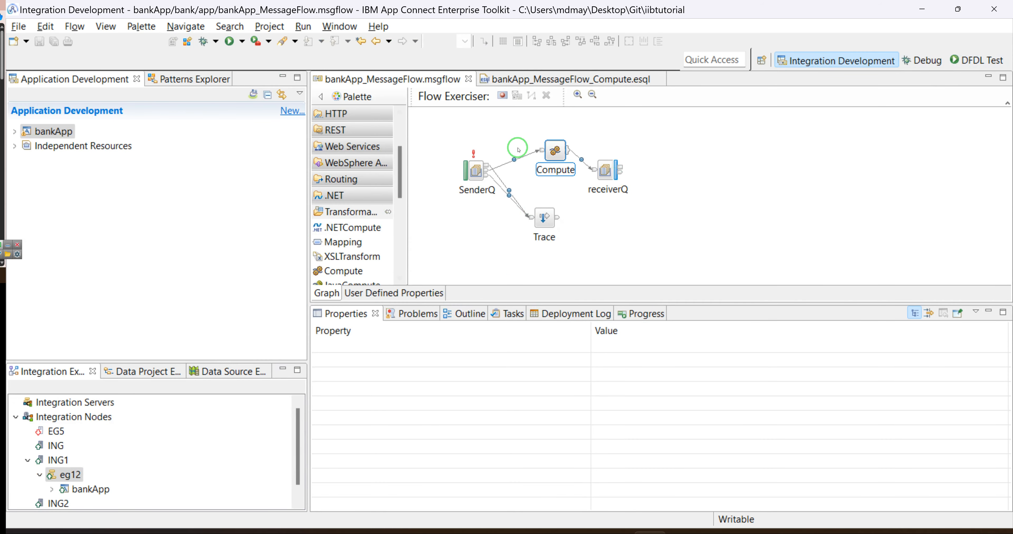
Change DSNNAME to DNSNAME in the Compute ESQL's SET db.record select and save the file.
double_click(558, 150)
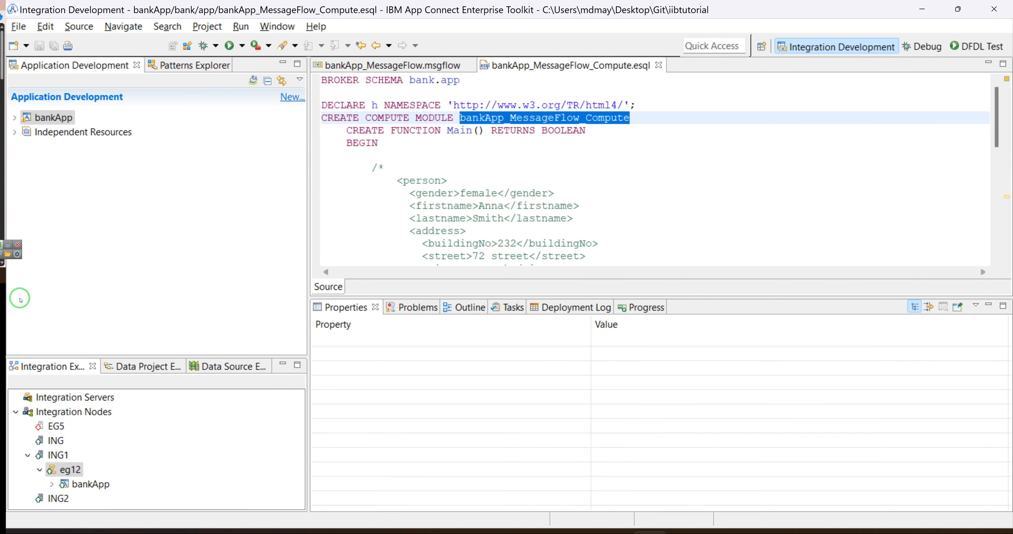
scroll(653, 169, "down", 8)
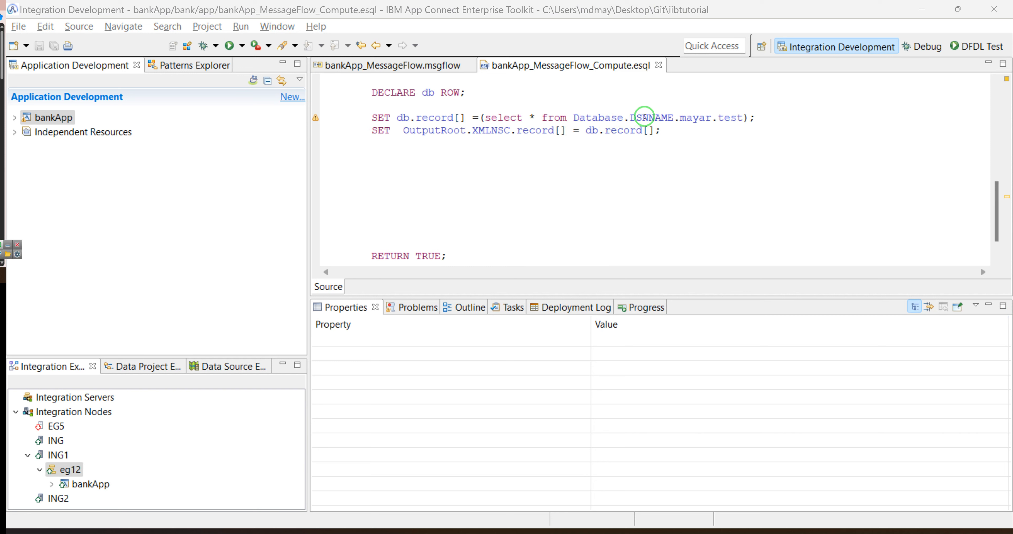
left_click(647, 118)
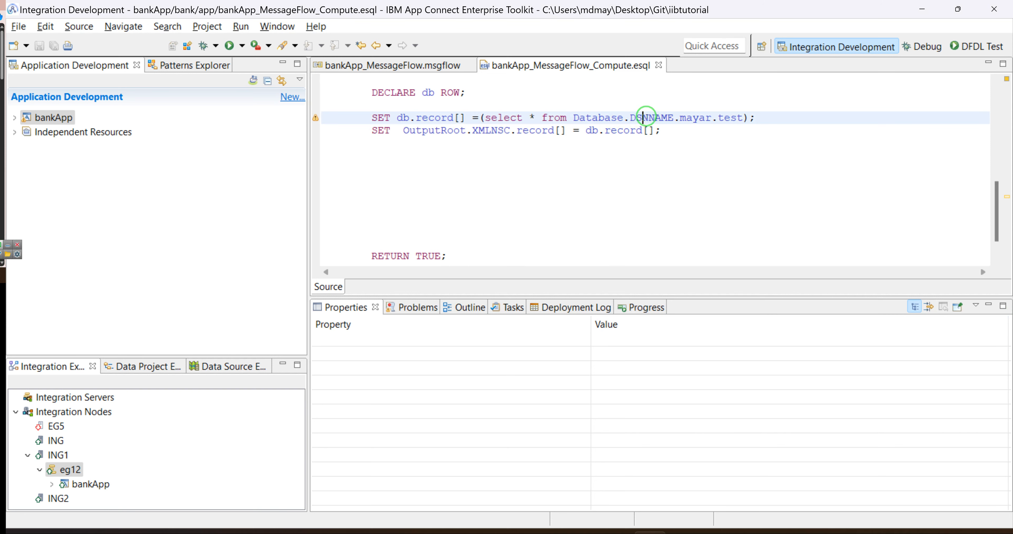
key("BackSpace")
key("BackSpace")
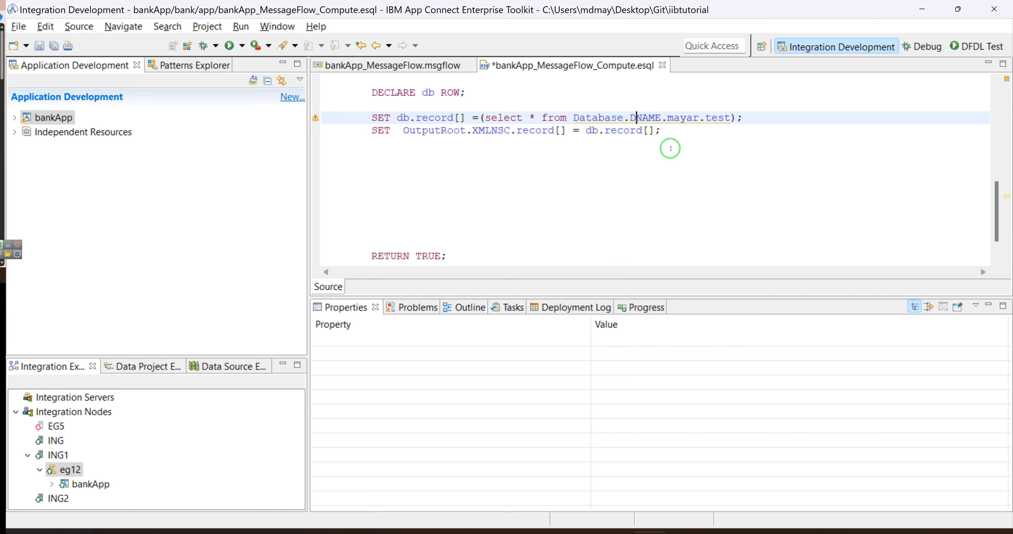
type("NS")
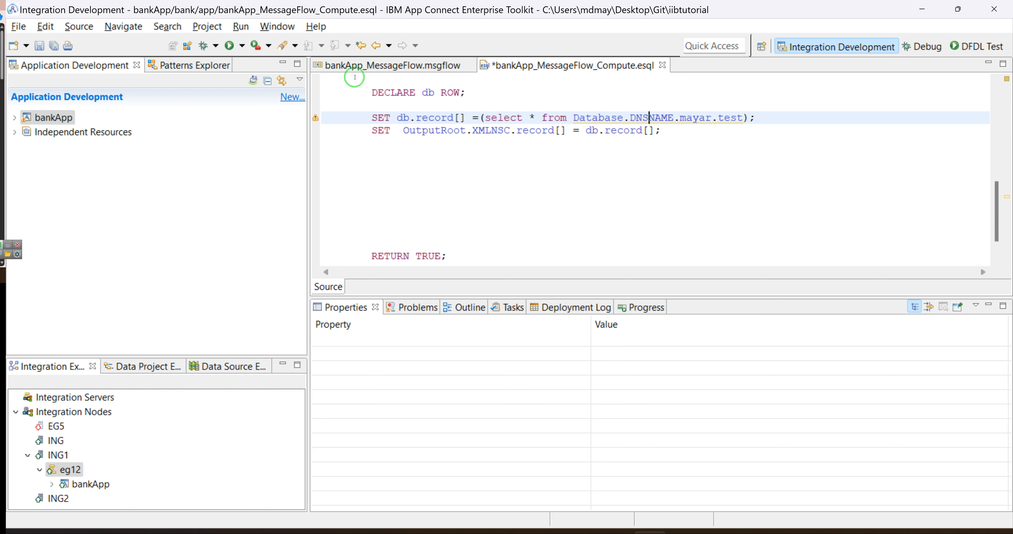
key("ctrl+s")
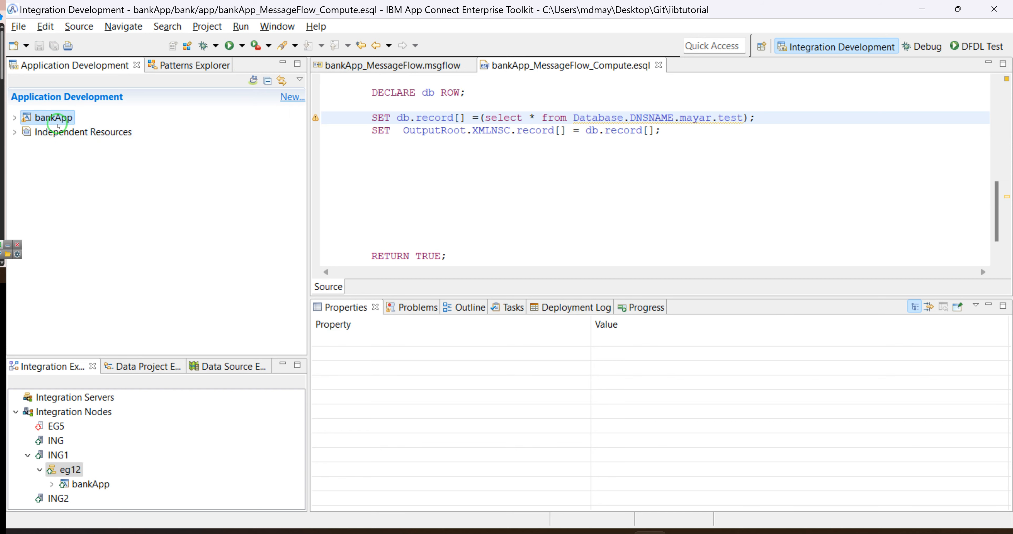
right_click(58, 125)
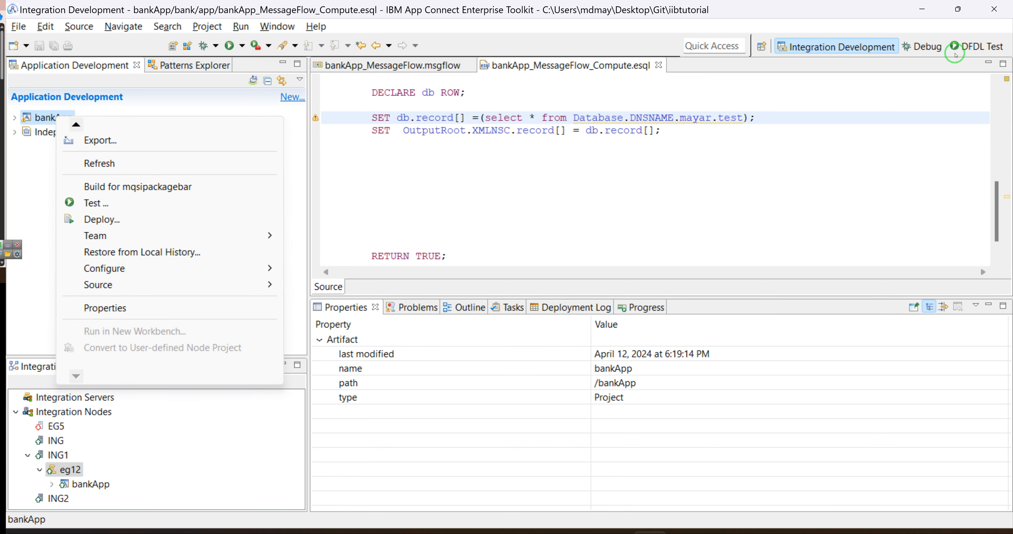
Resume the suspended old debug thread so it runs to completion, then return to Integration Development.
left_click(961, 46)
left_click(935, 47)
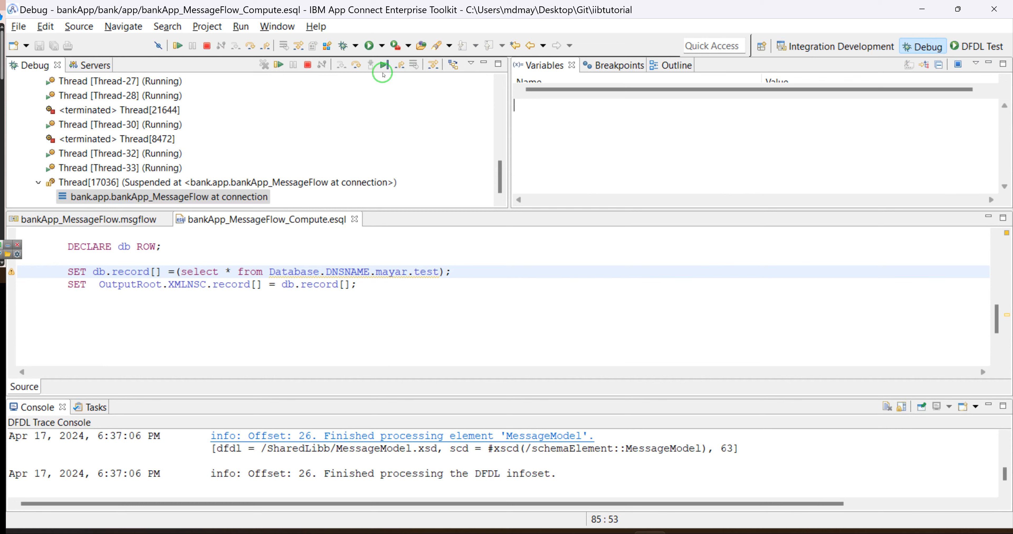
left_click(383, 65)
left_click(833, 47)
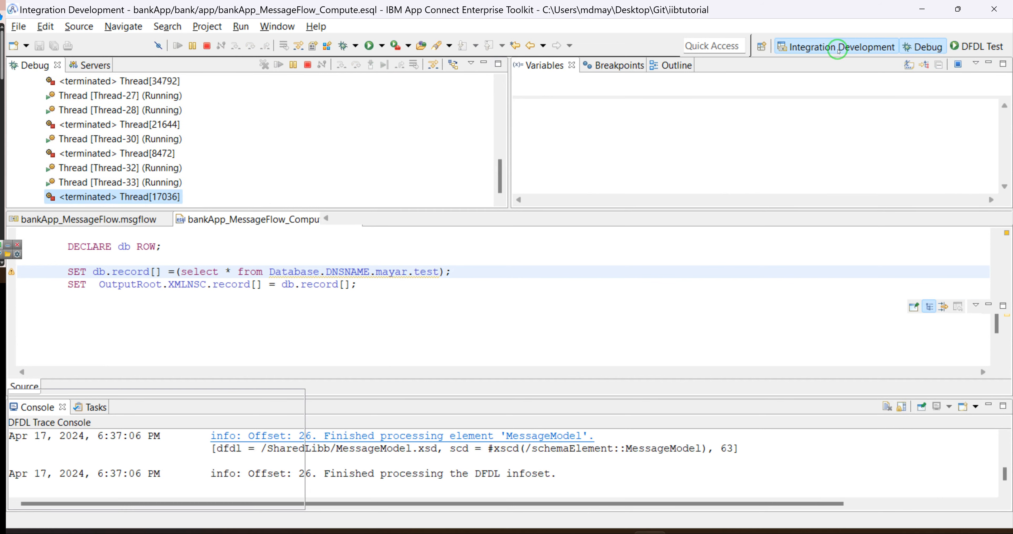
Redeploy bankApp to eg12 and close the deployment report.
right_click(47, 117)
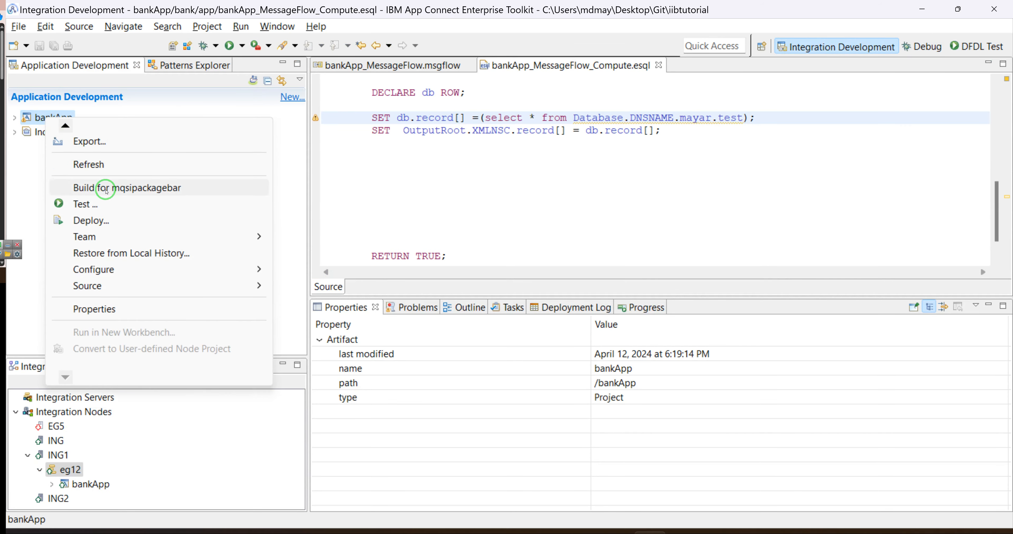
left_click(91, 221)
left_click(591, 328)
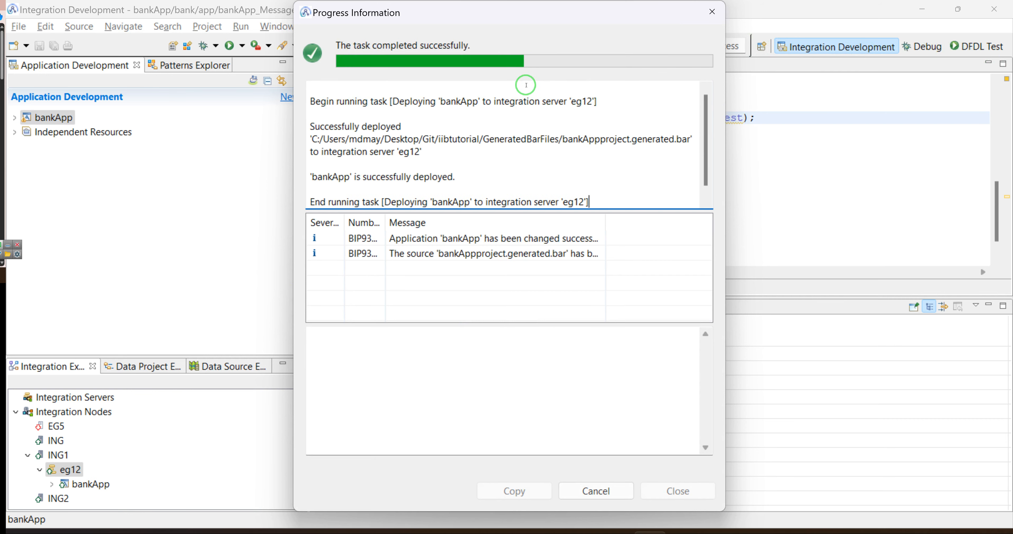
left_click(711, 11)
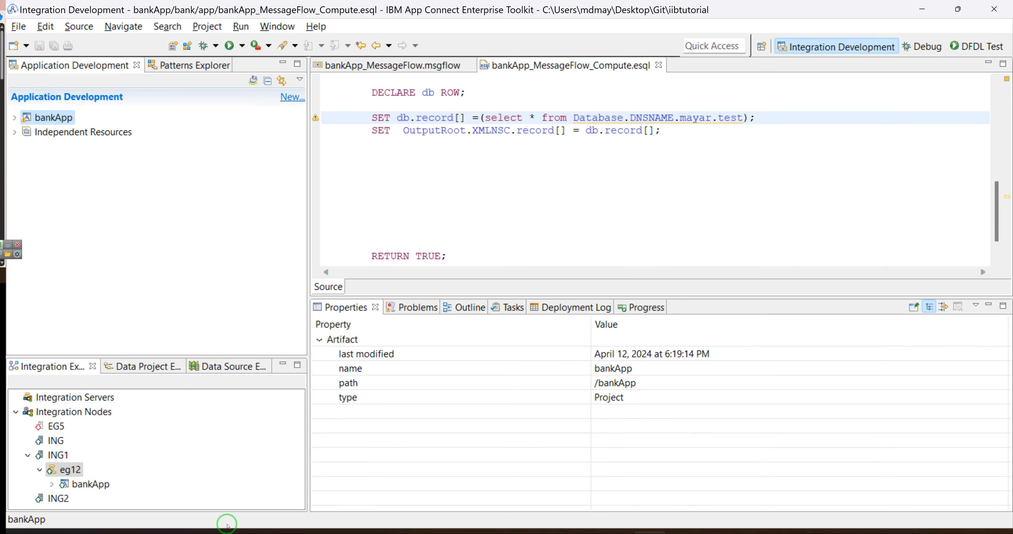
Put the test message 'hi' on SenderQ and accept the switch to debugging.
left_click(718, 533)
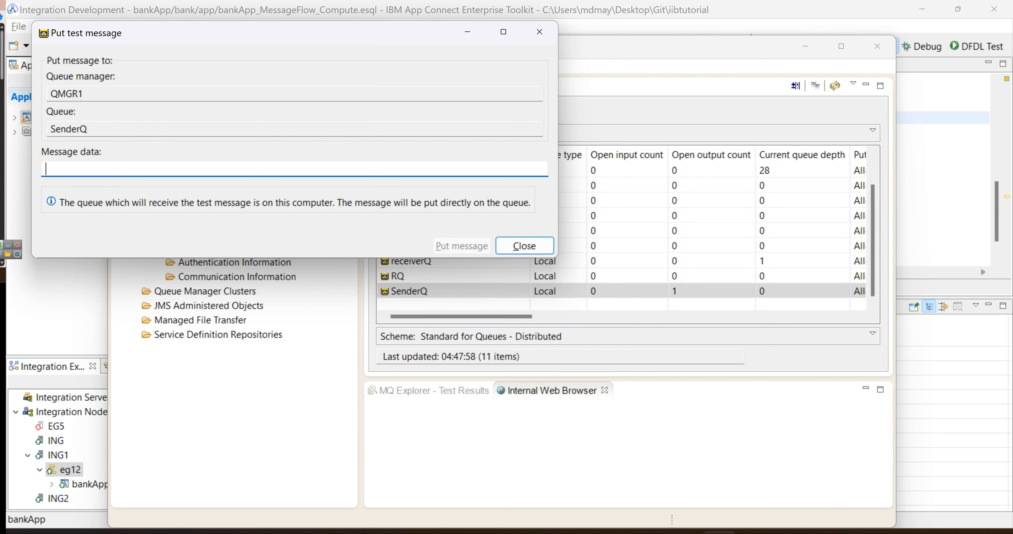
type("hi")
key("Return")
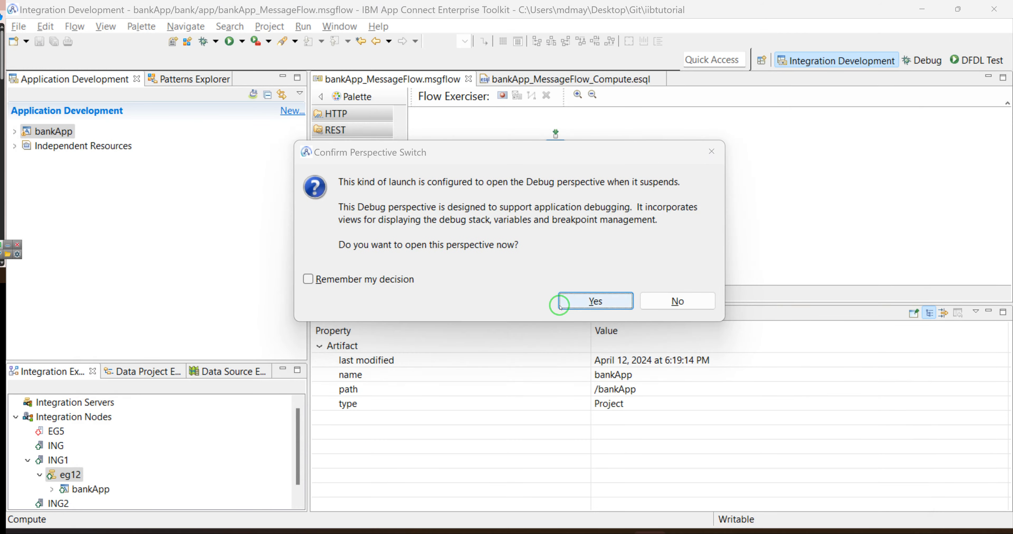
left_click(564, 300)
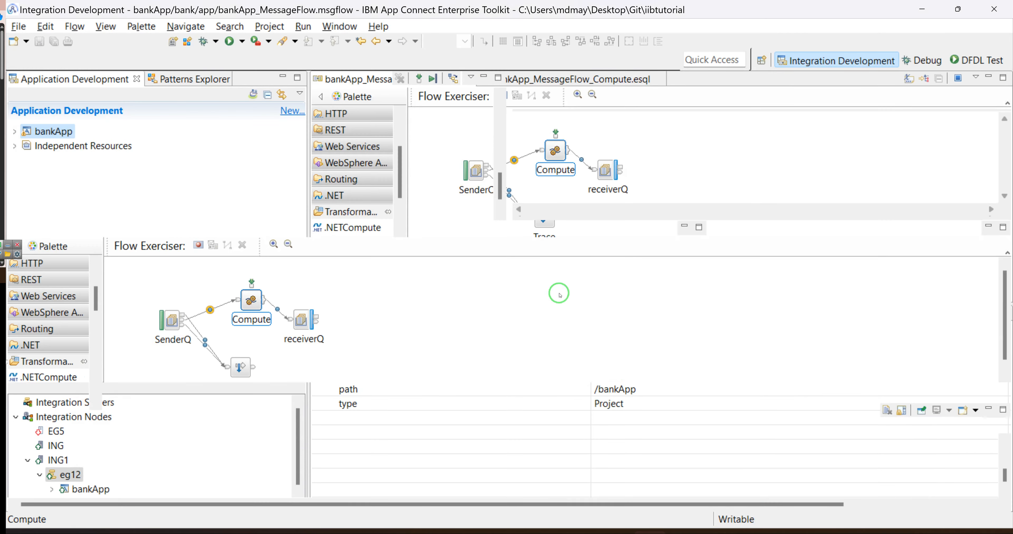
Step into the Compute ESQL and past the database query, enlarging the Variables view.
left_click(370, 79)
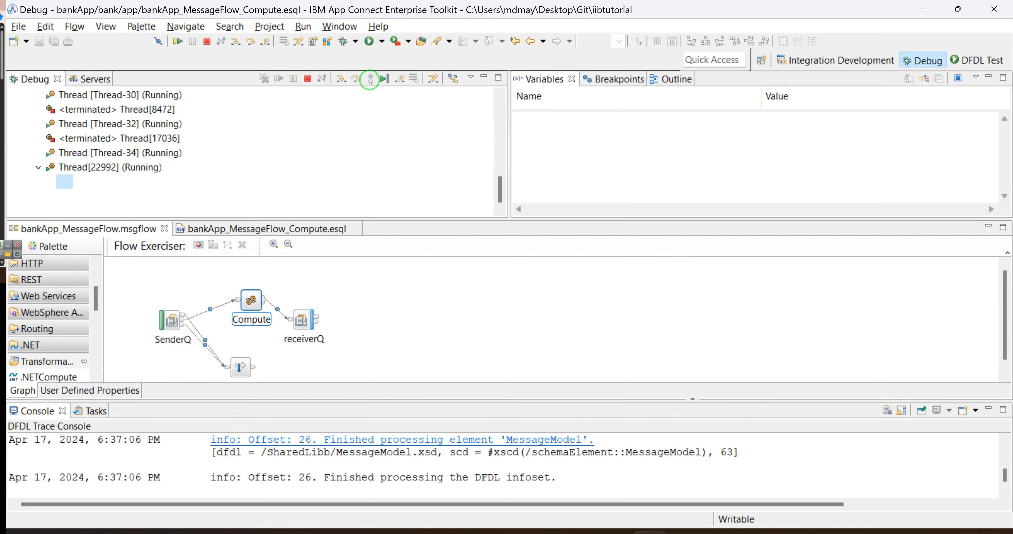
left_click(357, 64)
left_click(357, 64)
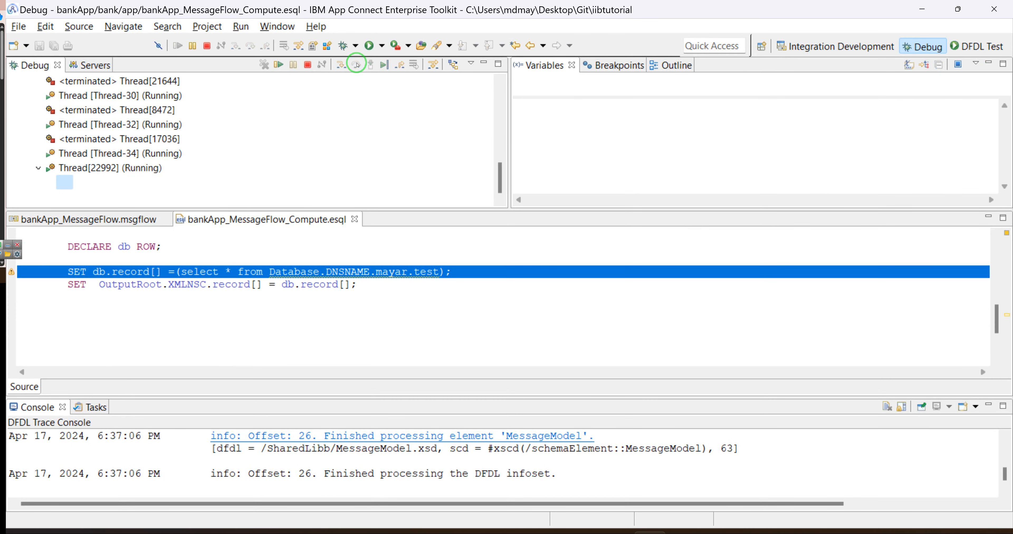
left_click_drag(578, 90, 592, 176)
scroll(612, 148, "down", 2)
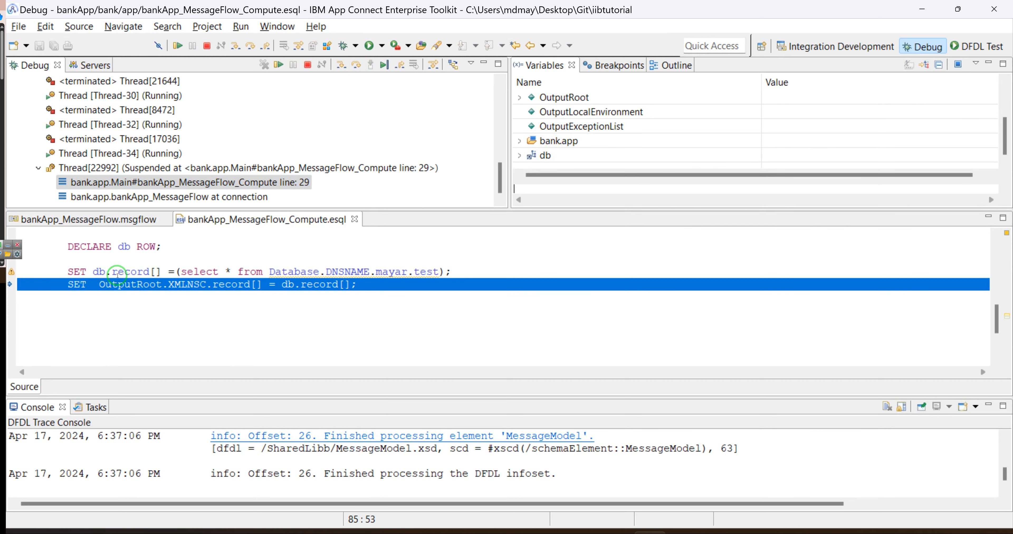
Expand db and inspect both records' name and lastname values in Variables.
left_click(519, 155)
double_click(542, 155)
scroll(631, 138, "down", 1)
left_click(555, 128)
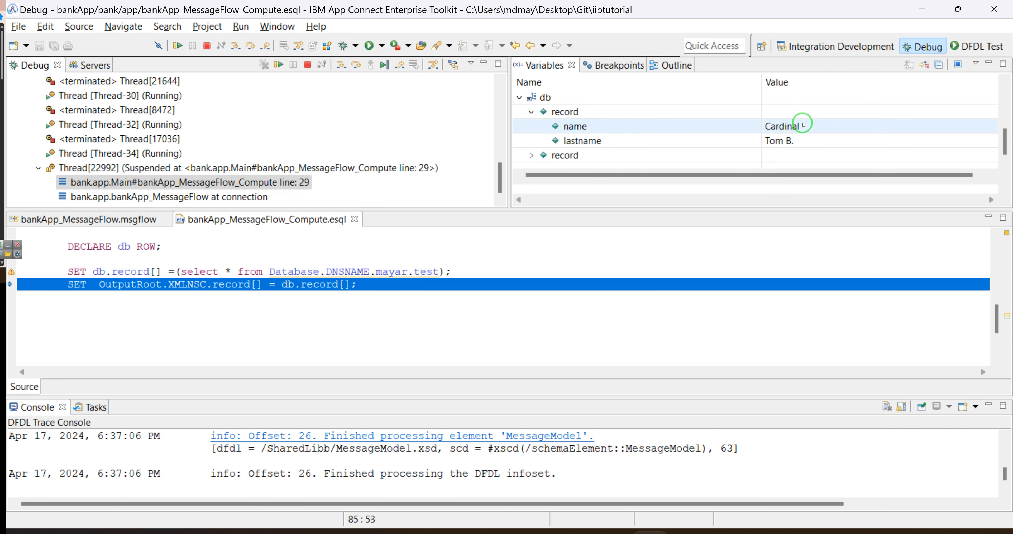
left_click(530, 112)
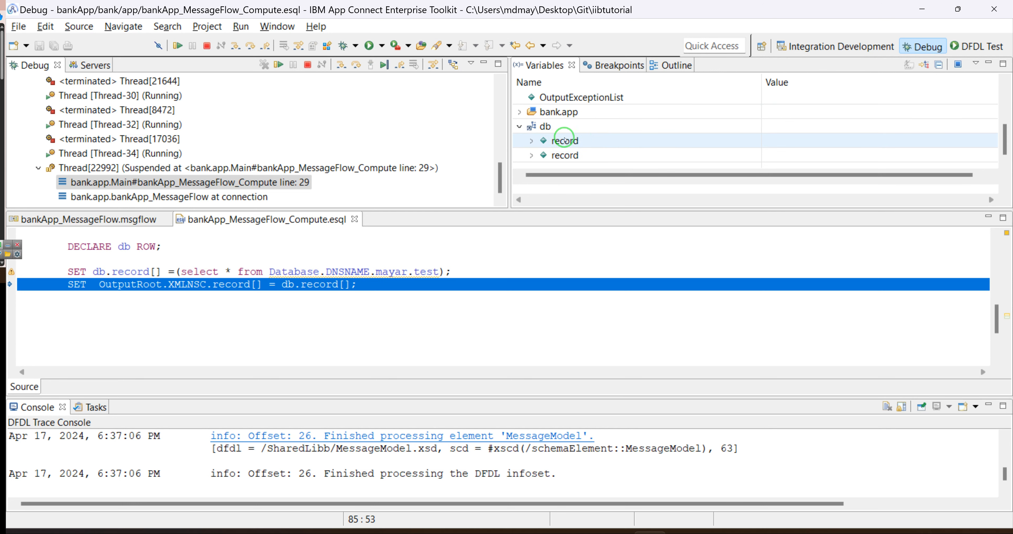
left_click(531, 140)
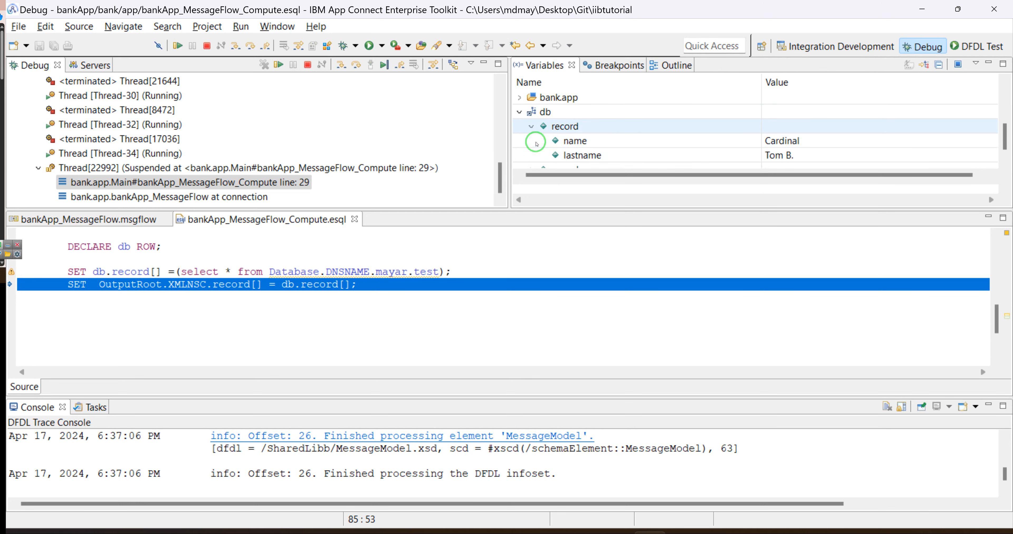
left_click(531, 126)
left_click(530, 151)
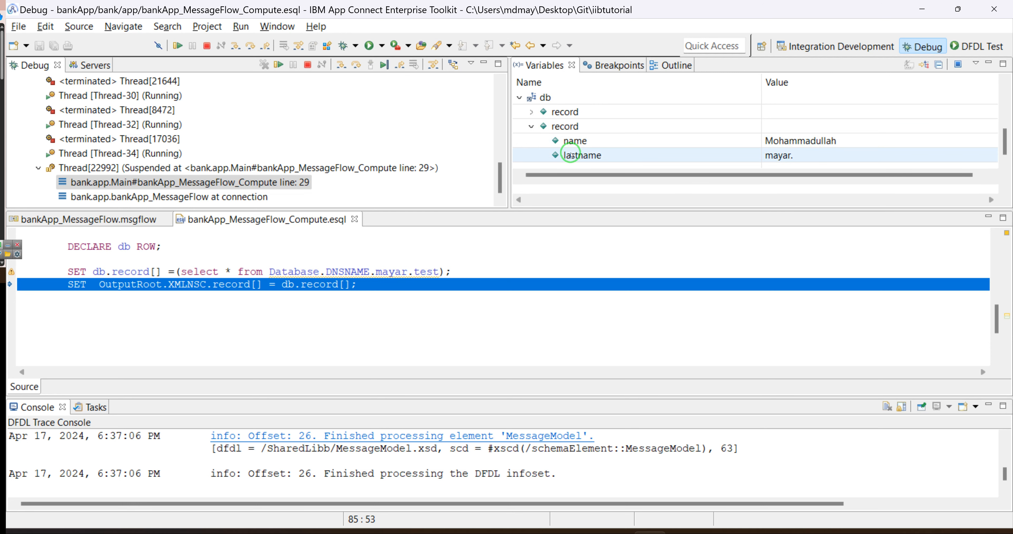
left_click(530, 126)
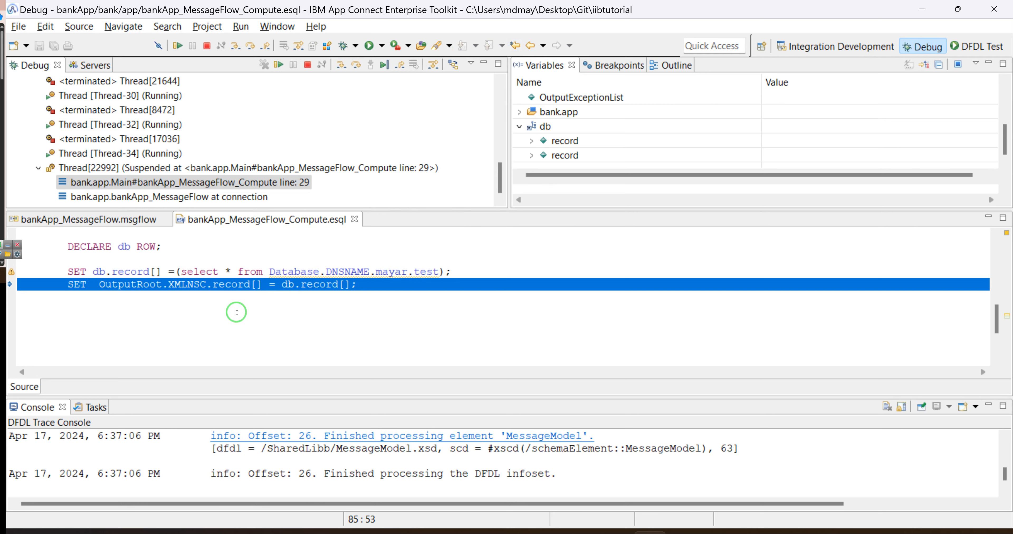
Step on to the Compute module's RETURN TRUE line.
left_click(234, 311)
left_click(356, 65)
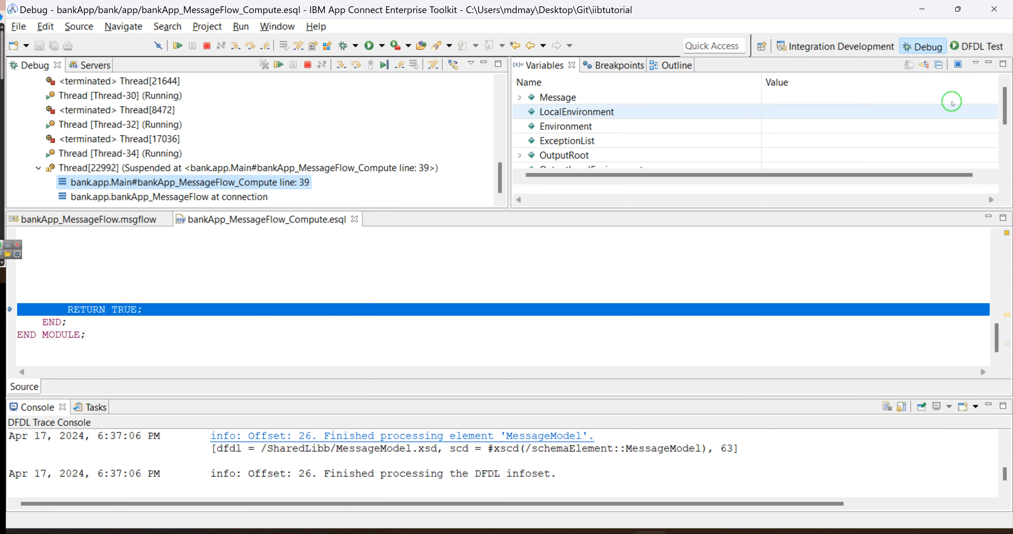
scroll(987, 98, "down", 3)
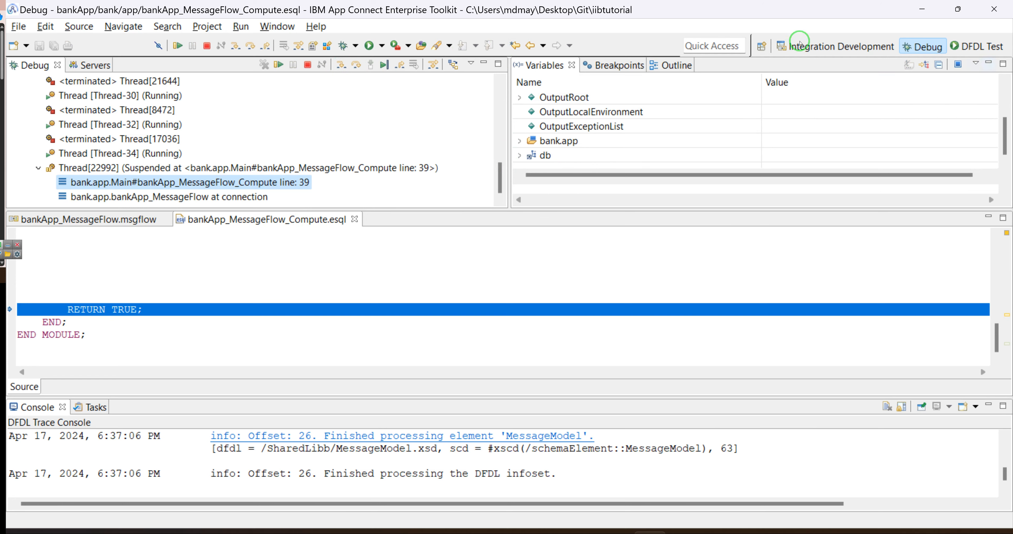